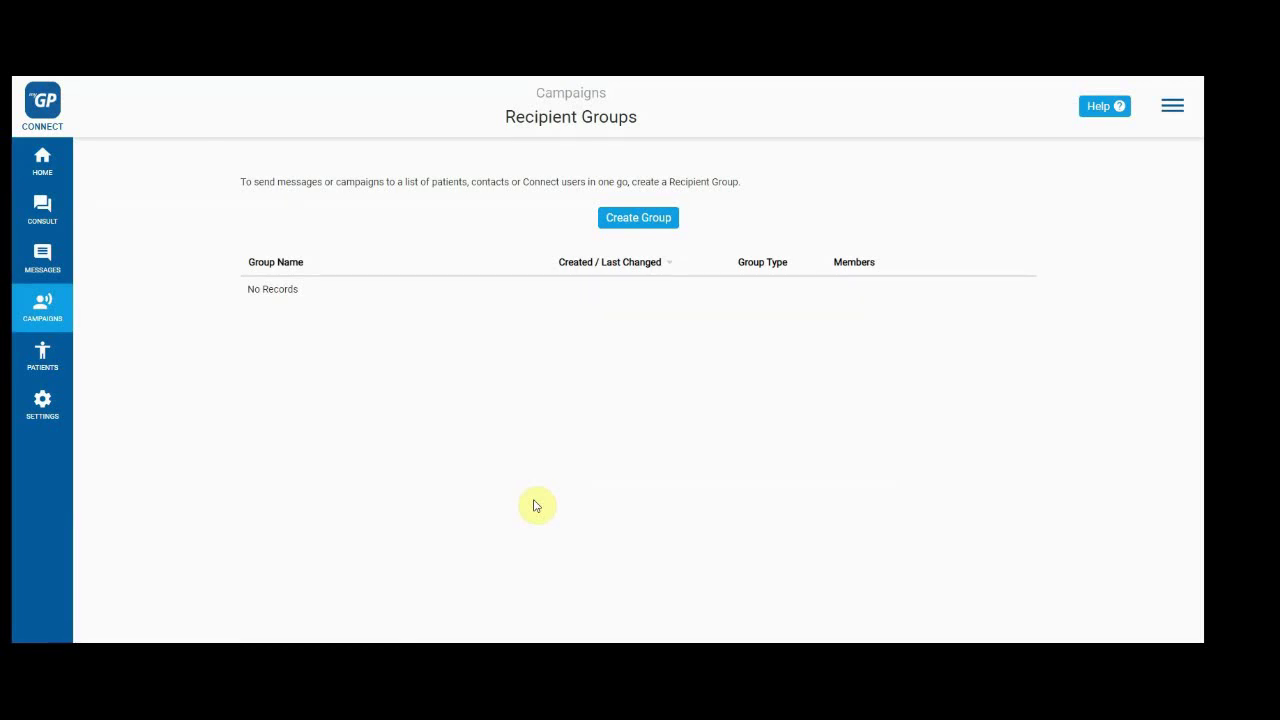
# - Create a recipient group named "Flu Invite 65+" with group type Patient and proceed to adding its recipients
pyautogui.click(648, 217)
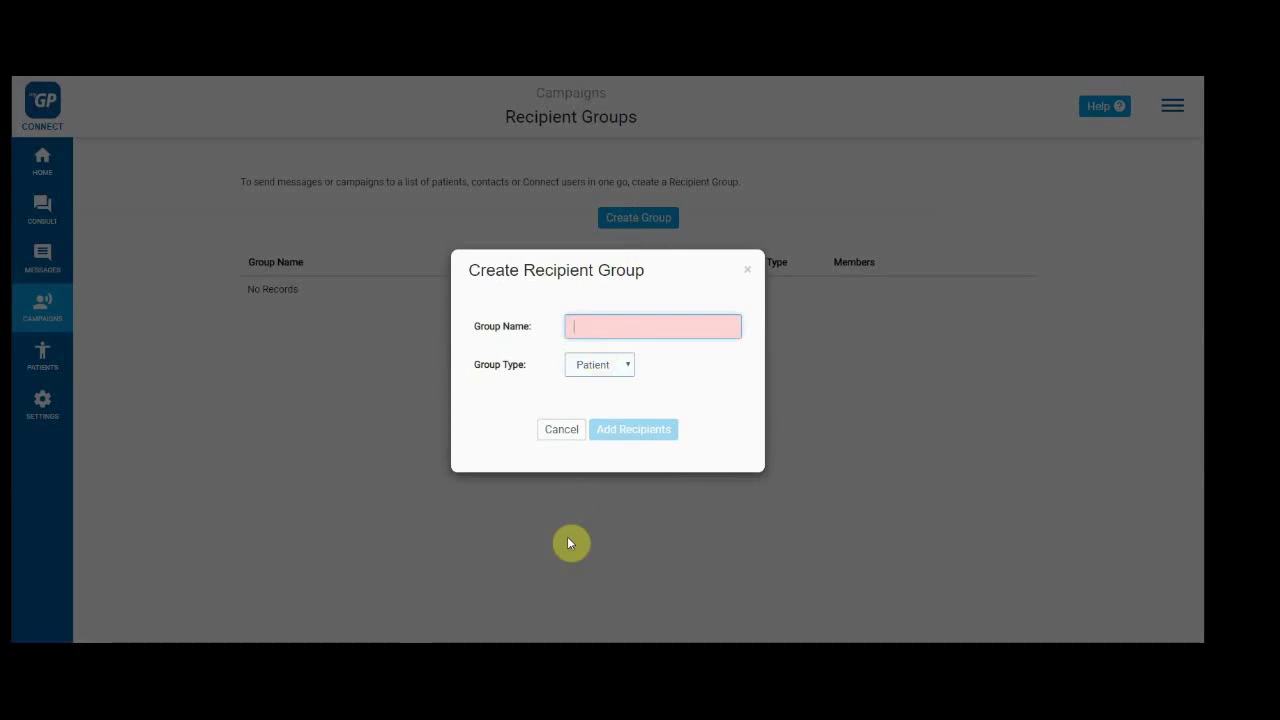
pyautogui.write('F')
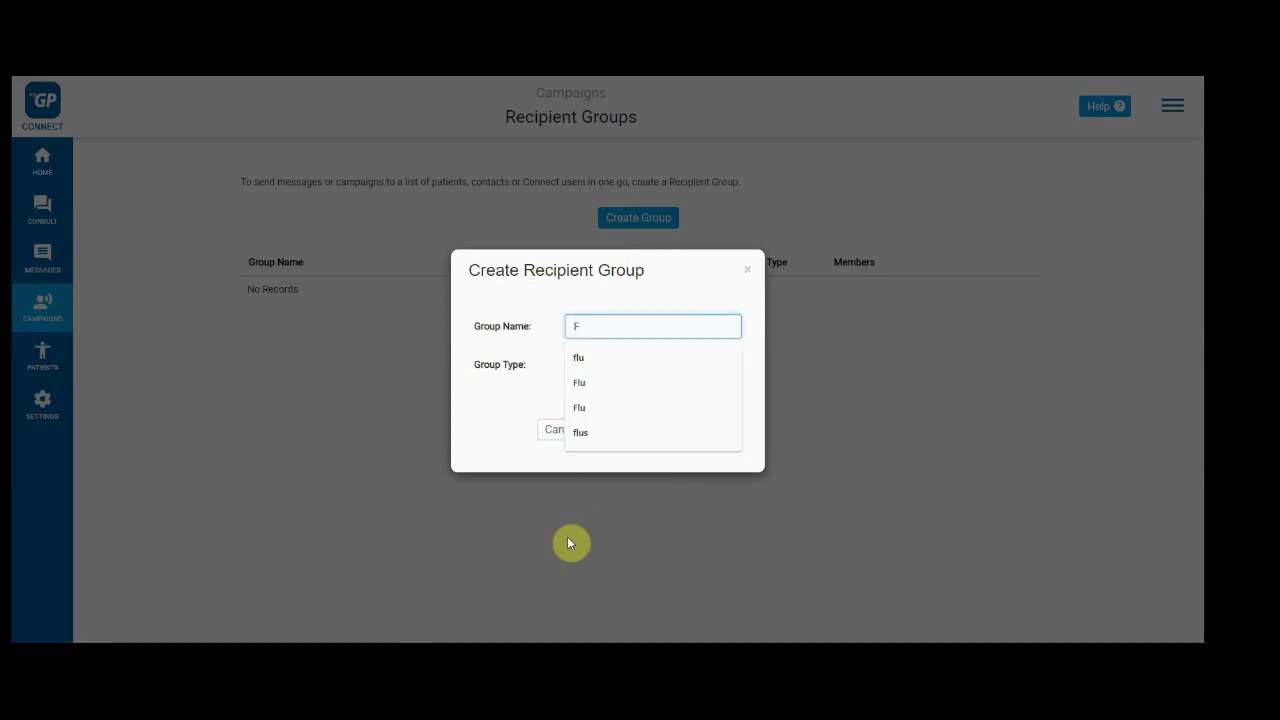
pyautogui.write('lu Invit')
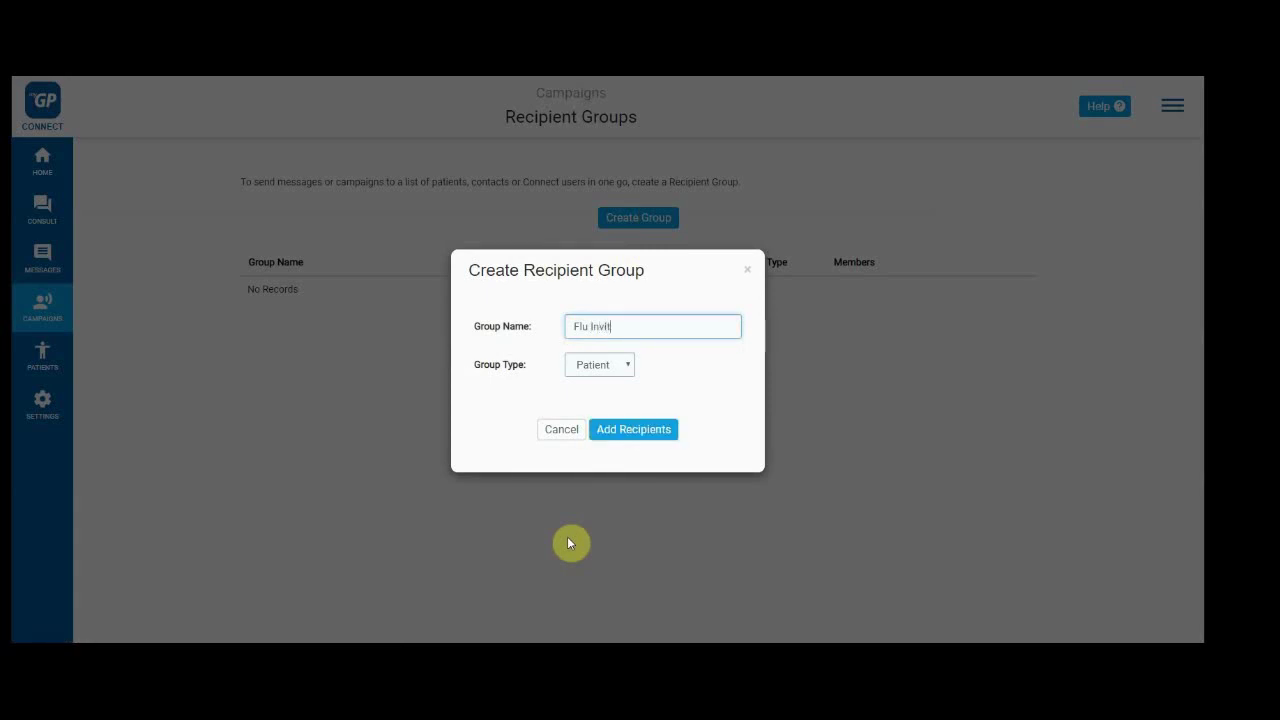
pyautogui.write('e 65+')
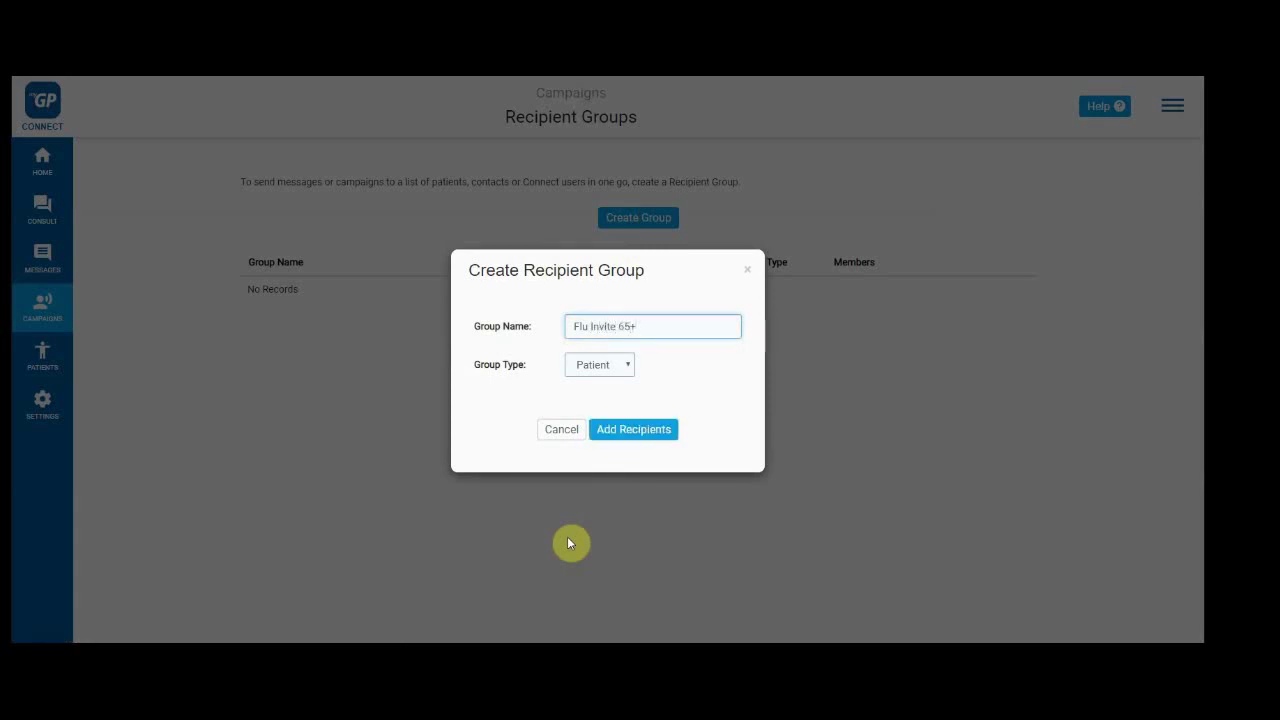
pyautogui.click(629, 367)
pyautogui.click(632, 368)
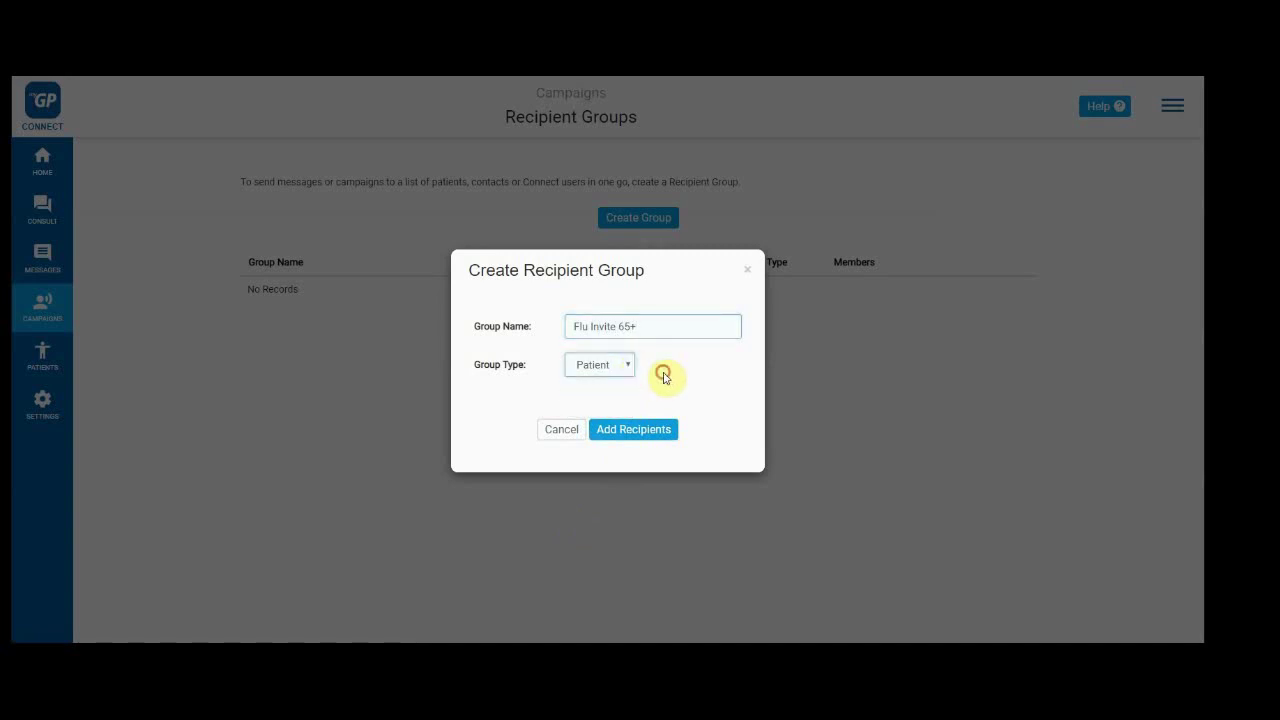
pyautogui.click(639, 432)
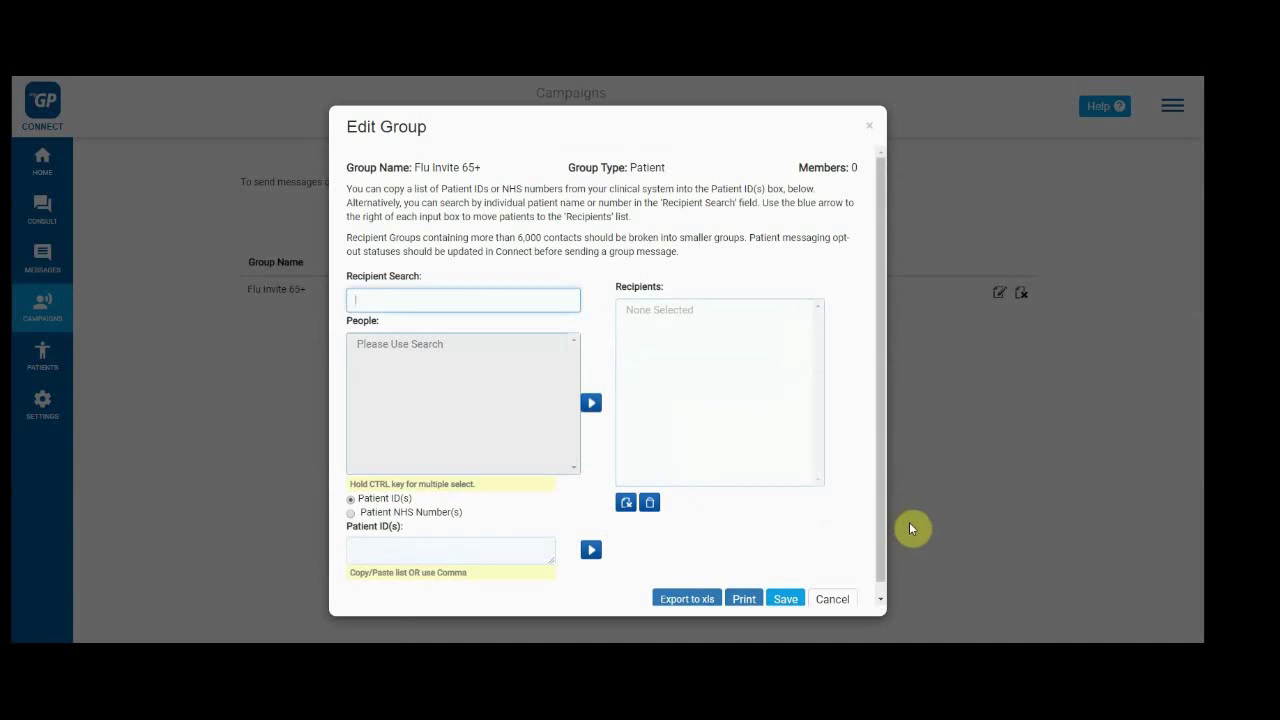
# - Search the group's possible recipients for "m", look over the matching people, and clear the search
pyautogui.scroll(-1, 886, 524)
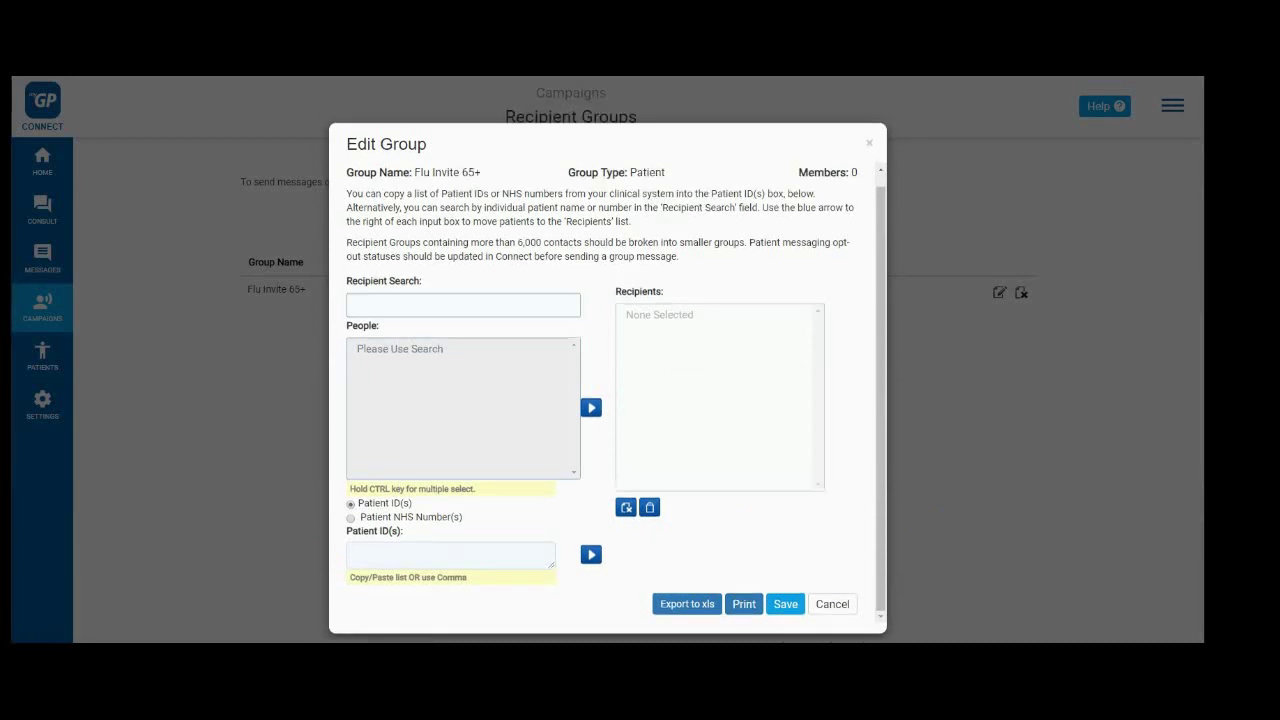
pyautogui.click(538, 303)
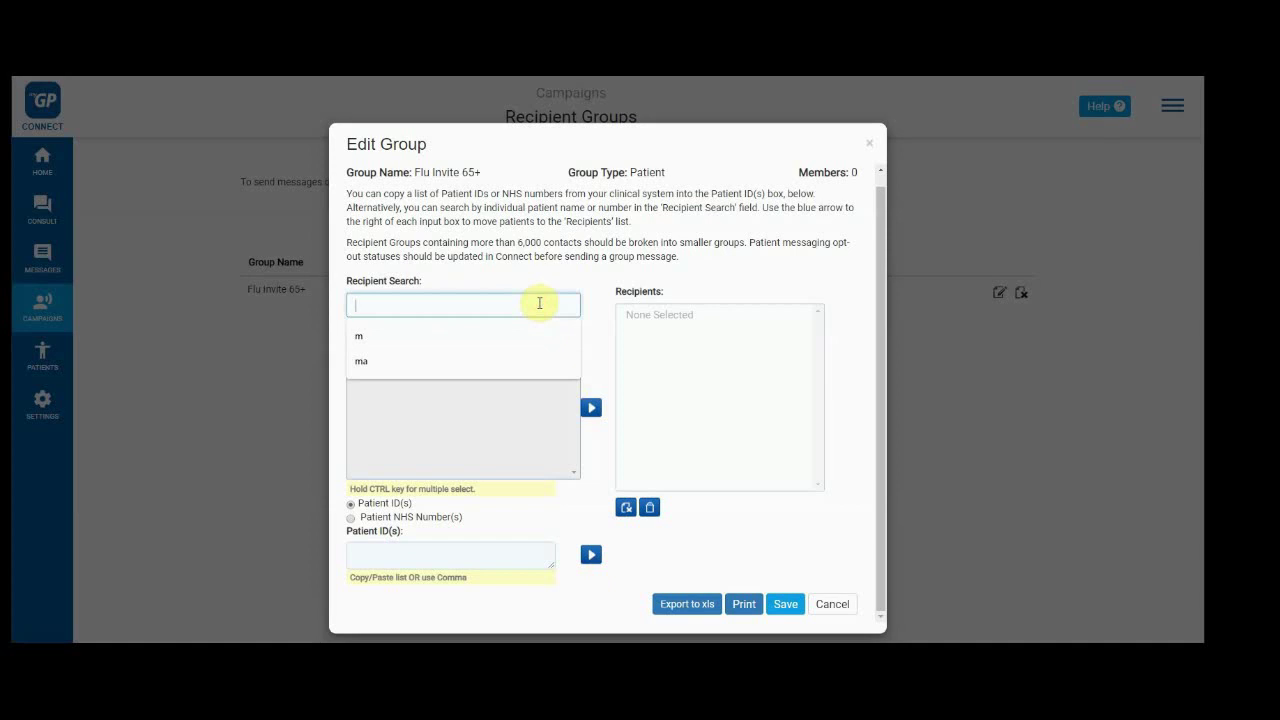
pyautogui.write('m')
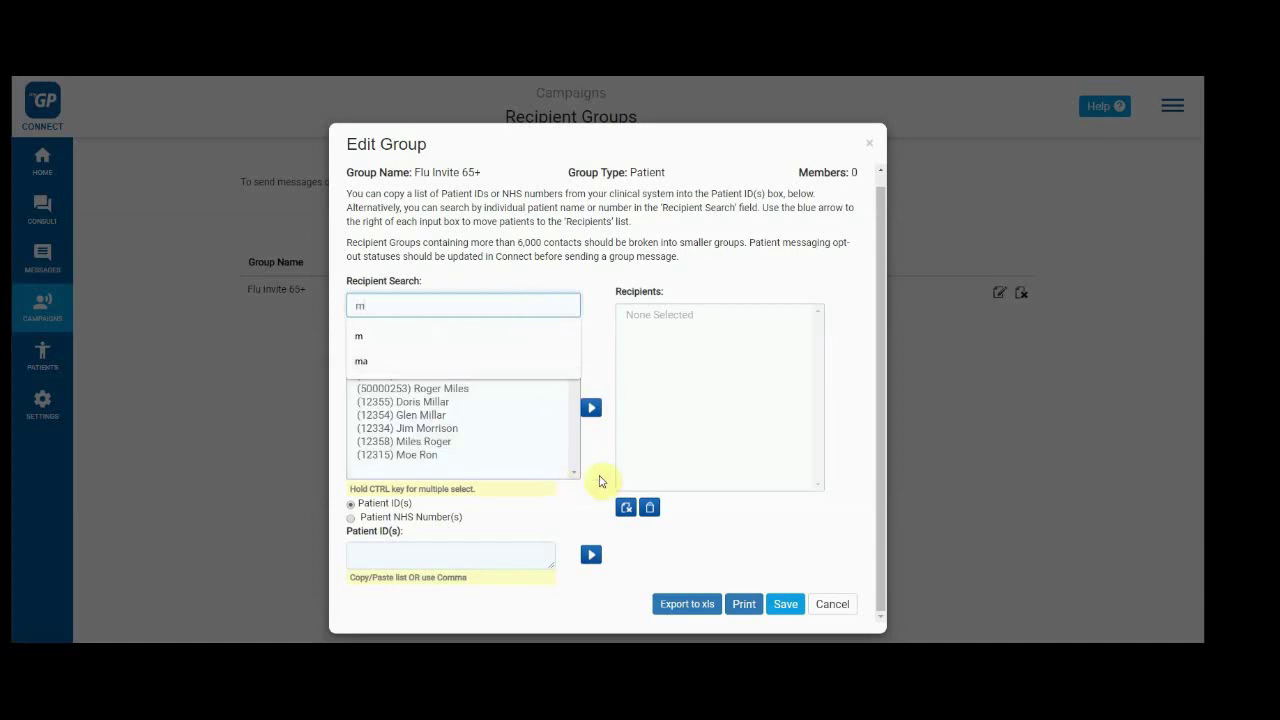
pyautogui.click(600, 481)
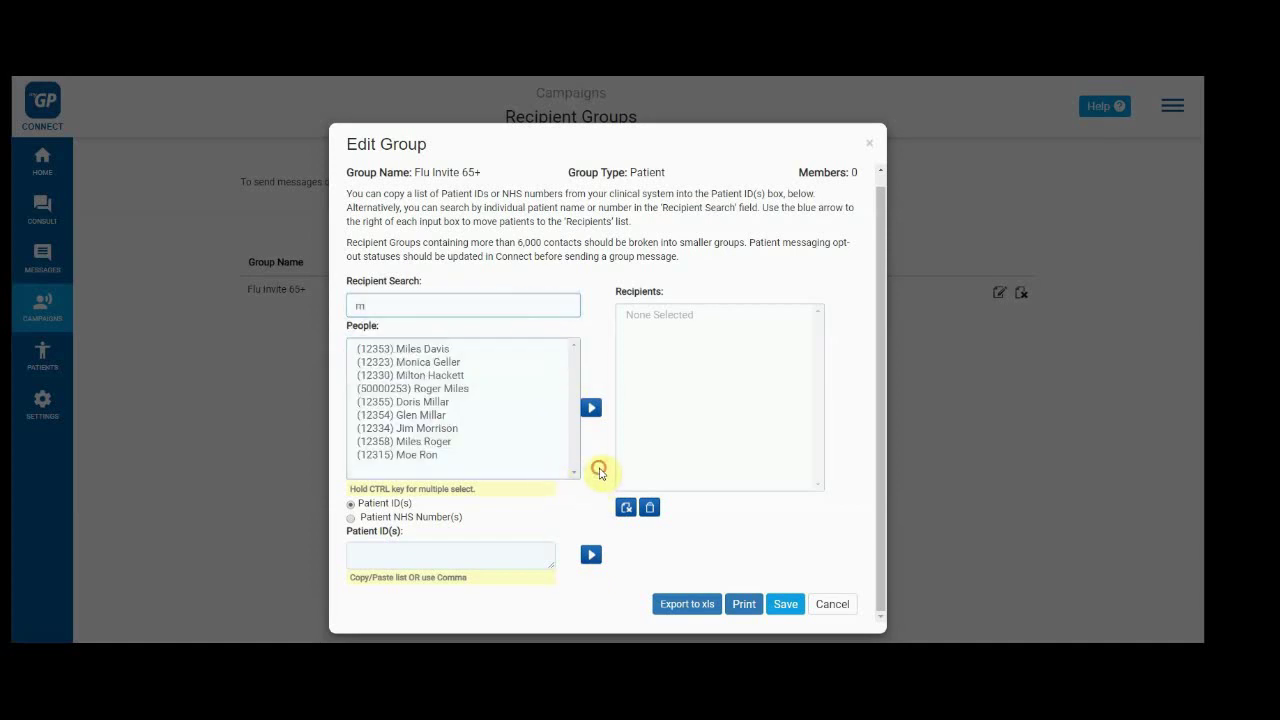
pyautogui.click(469, 310)
pyautogui.doubleClick(469, 310)
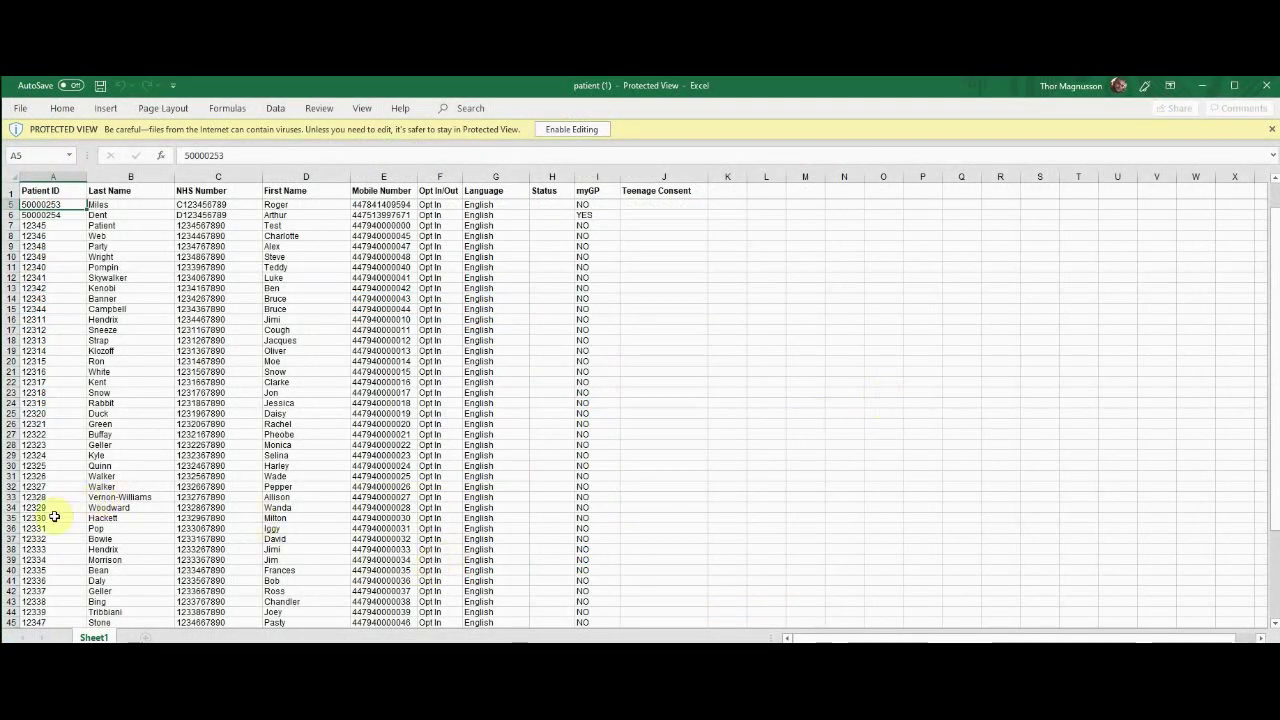
# - In the Excel patient list, copy the Patient ID cells from row 5 down to row 45
pyautogui.keyDown('shift'); pyautogui.click(38, 622); pyautogui.keyUp('shift')
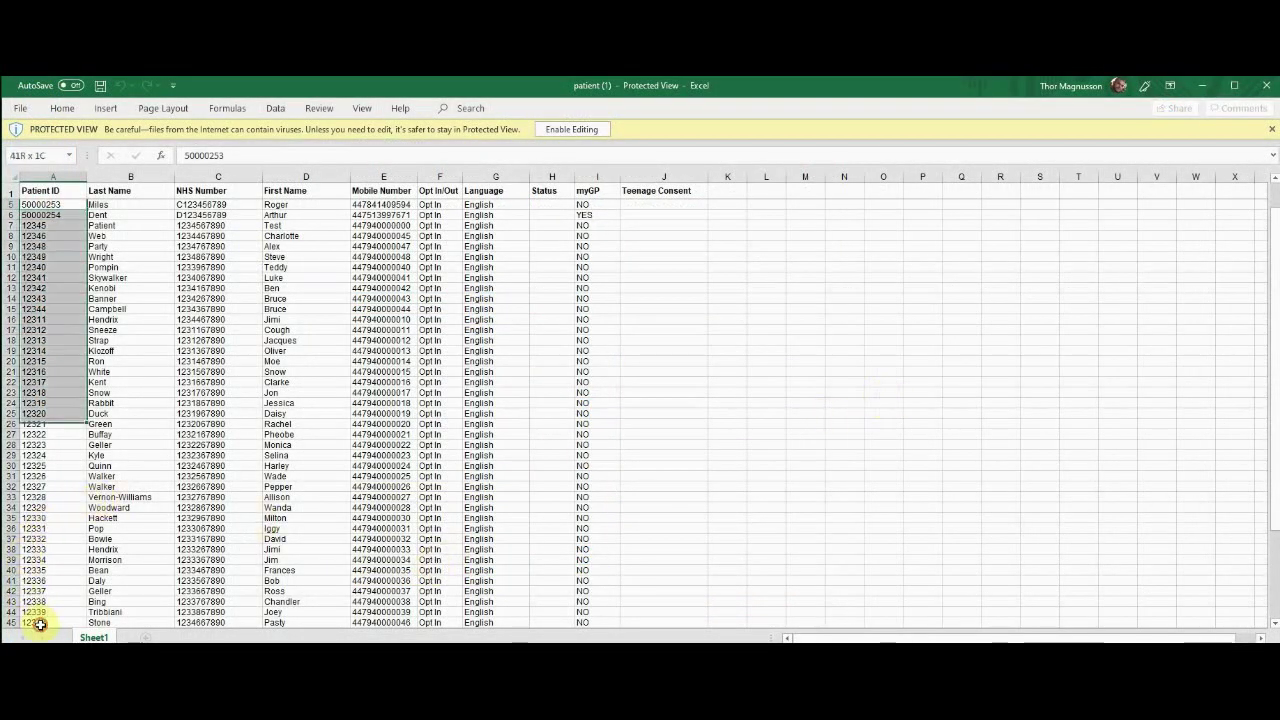
pyautogui.rightClick(57, 571)
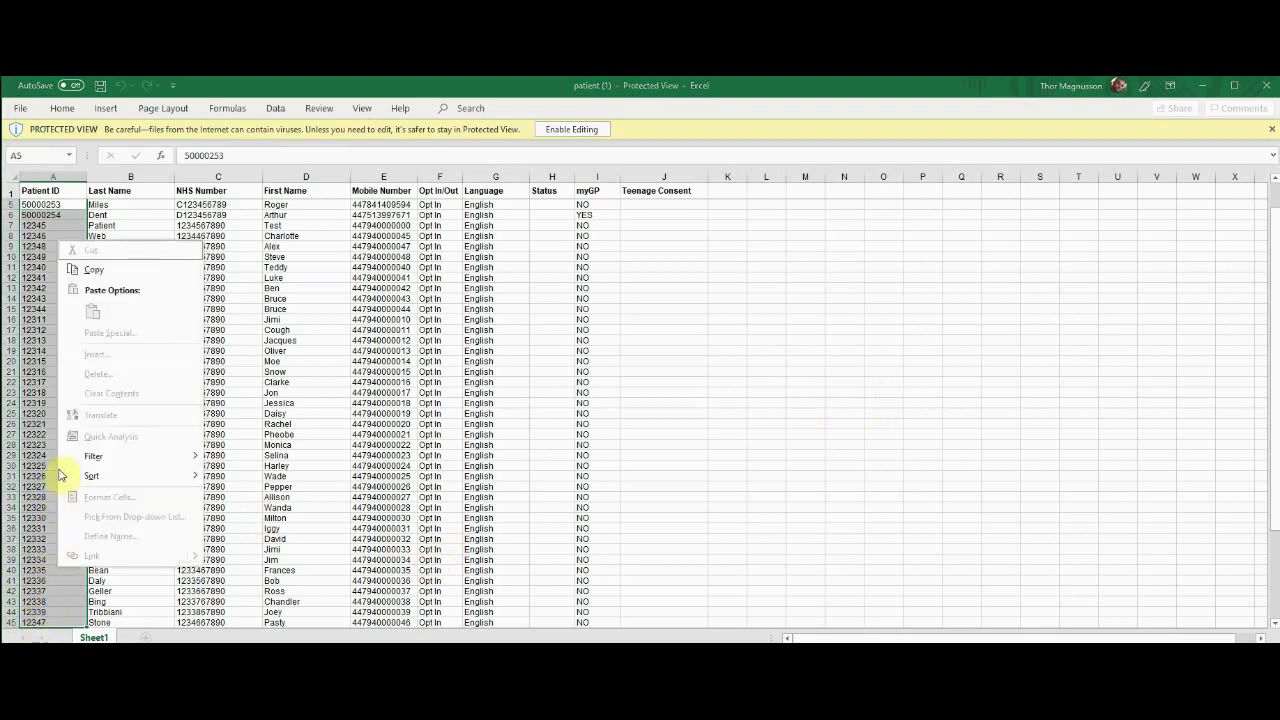
pyautogui.click(122, 268)
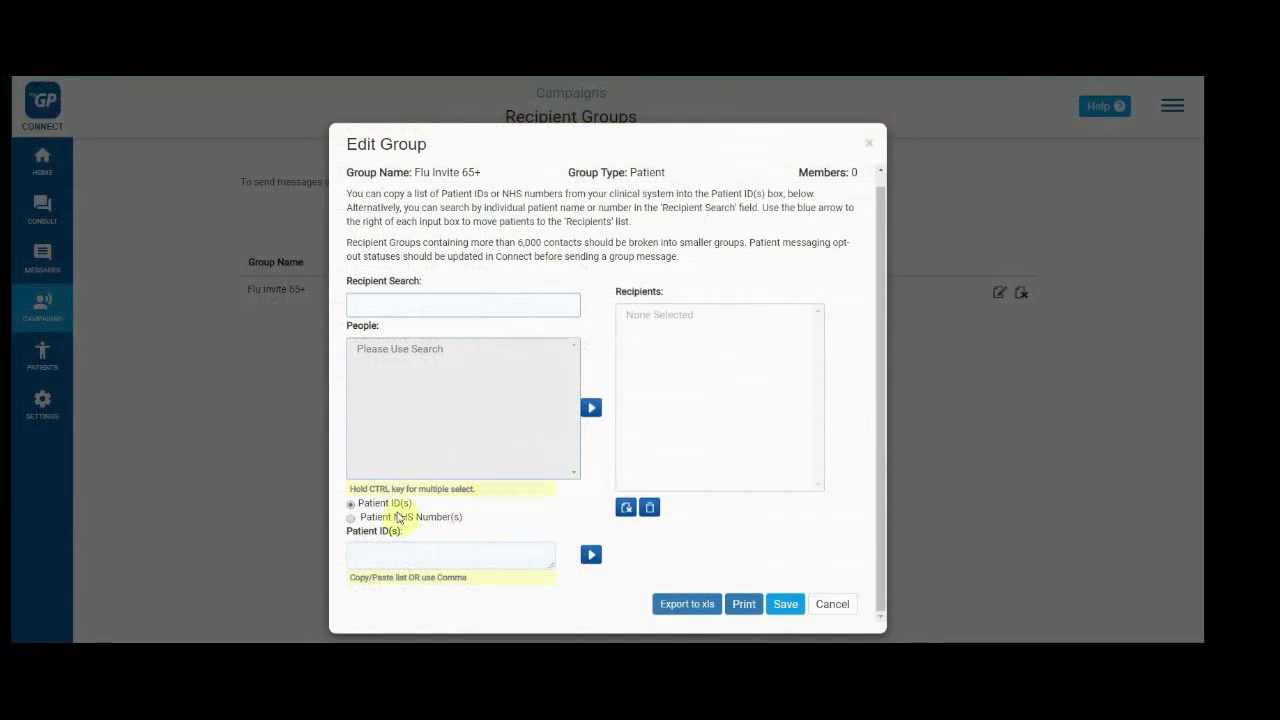
# - Paste the copied patient IDs into the Patient ID(s) box, enlarge the box, and add the patients to the group's recipients
pyautogui.click(403, 551)
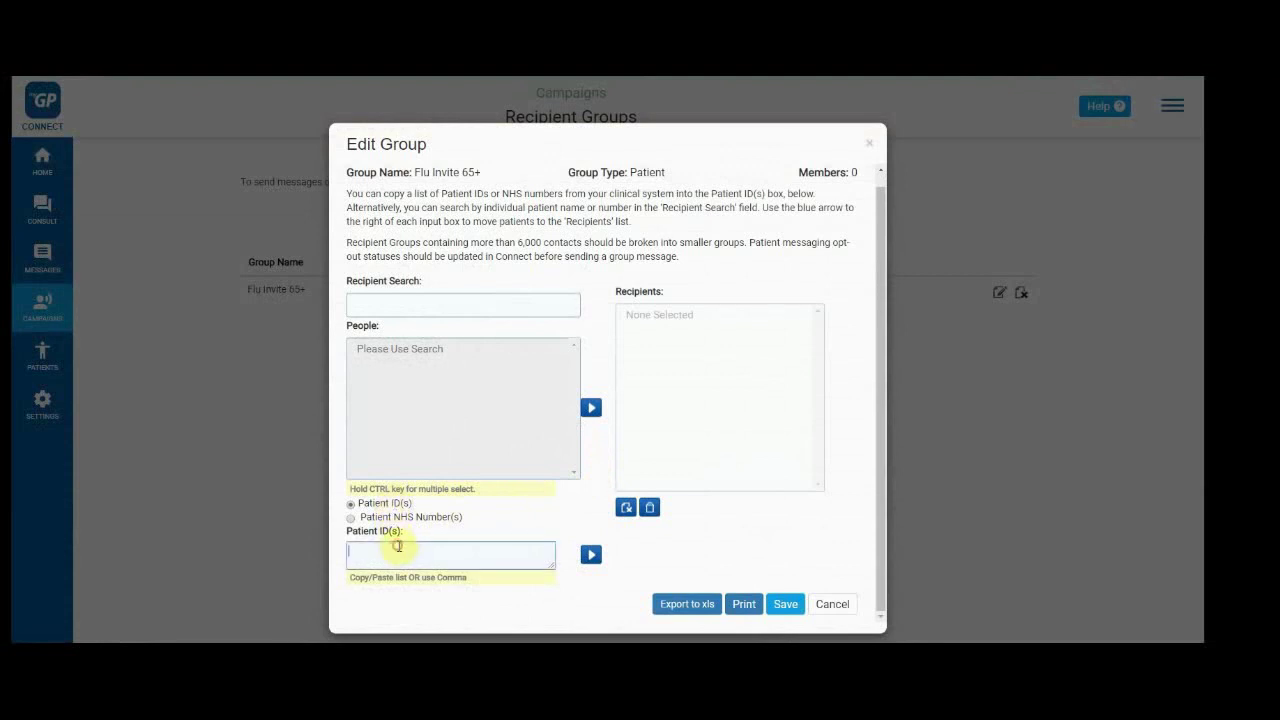
pyautogui.rightClick(403, 551)
pyautogui.click(450, 445)
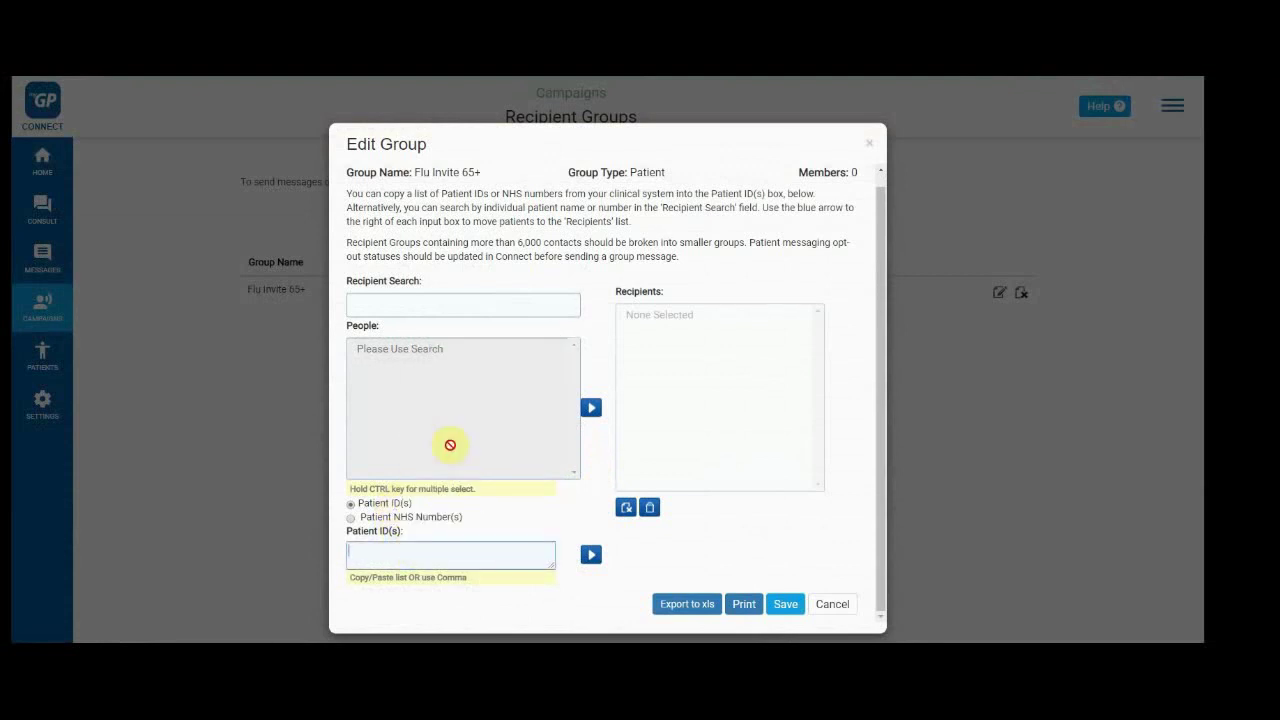
pyautogui.moveTo(550, 565); pyautogui.dragTo(545, 602)
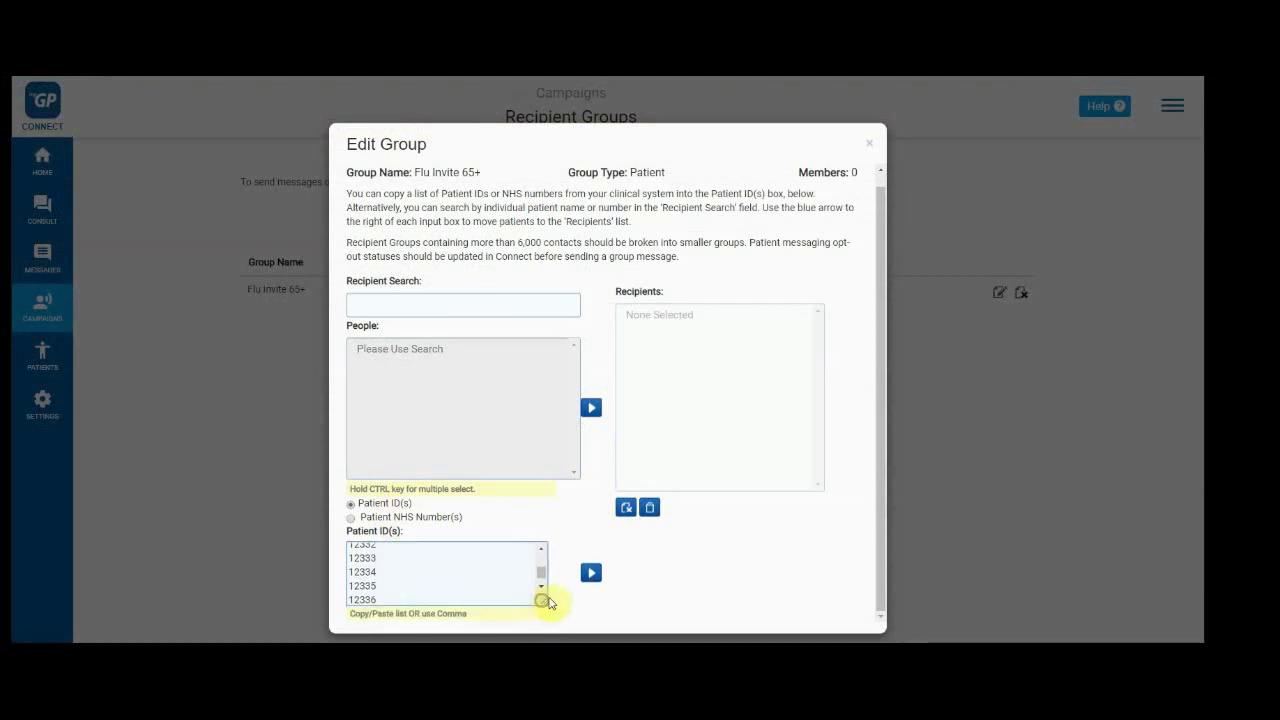
pyautogui.click(591, 575)
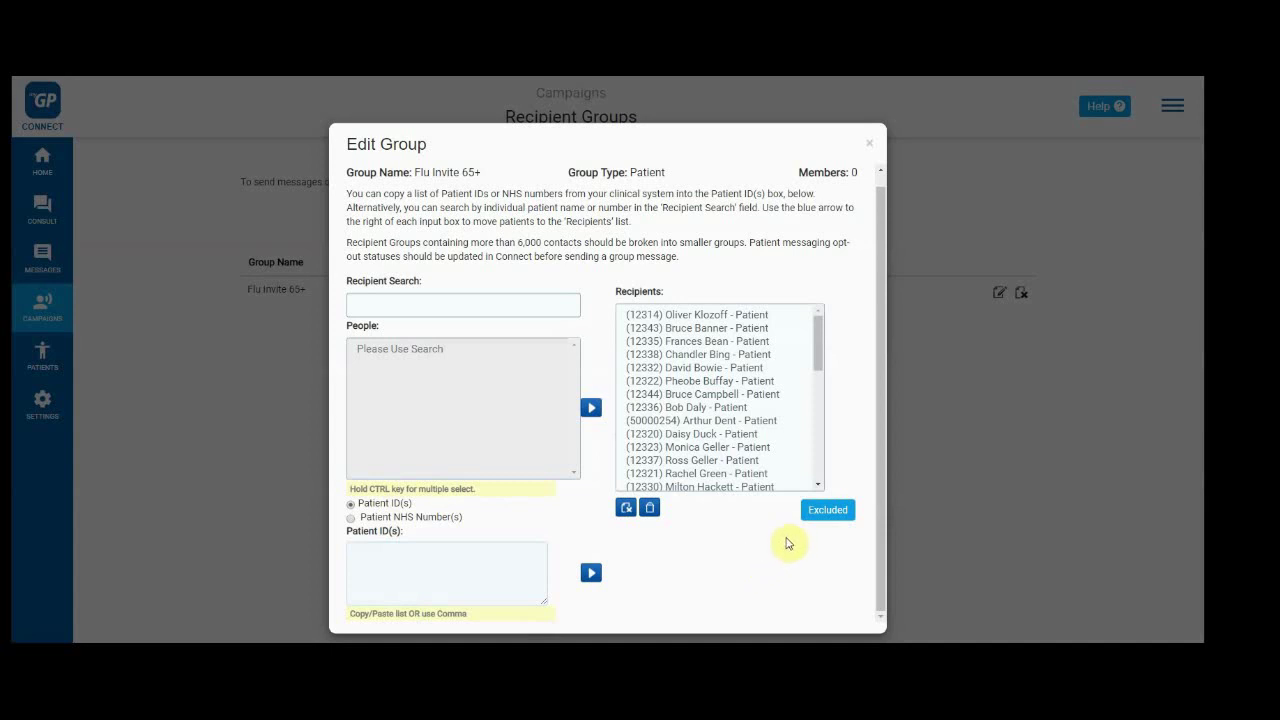
# - Check the list of excluded recipients, return to the included ones, and save the Flu Invite 65+ group
pyautogui.click(827, 510)
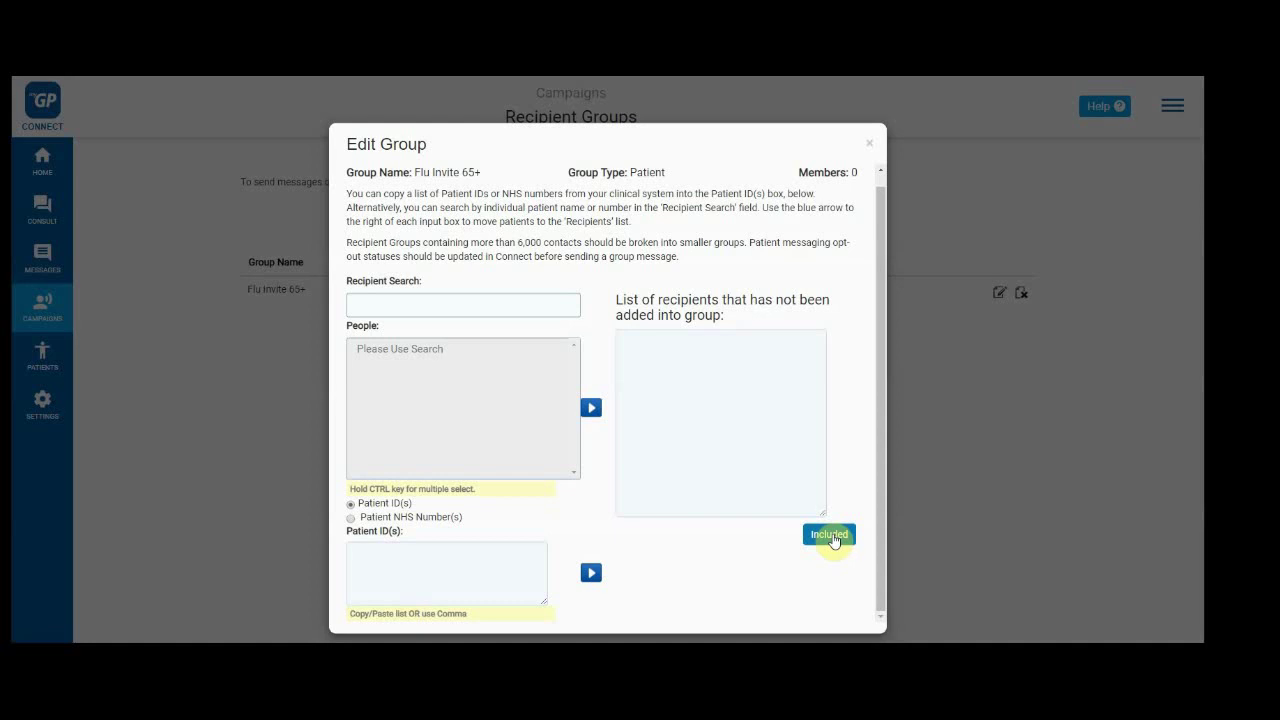
pyautogui.click(830, 538)
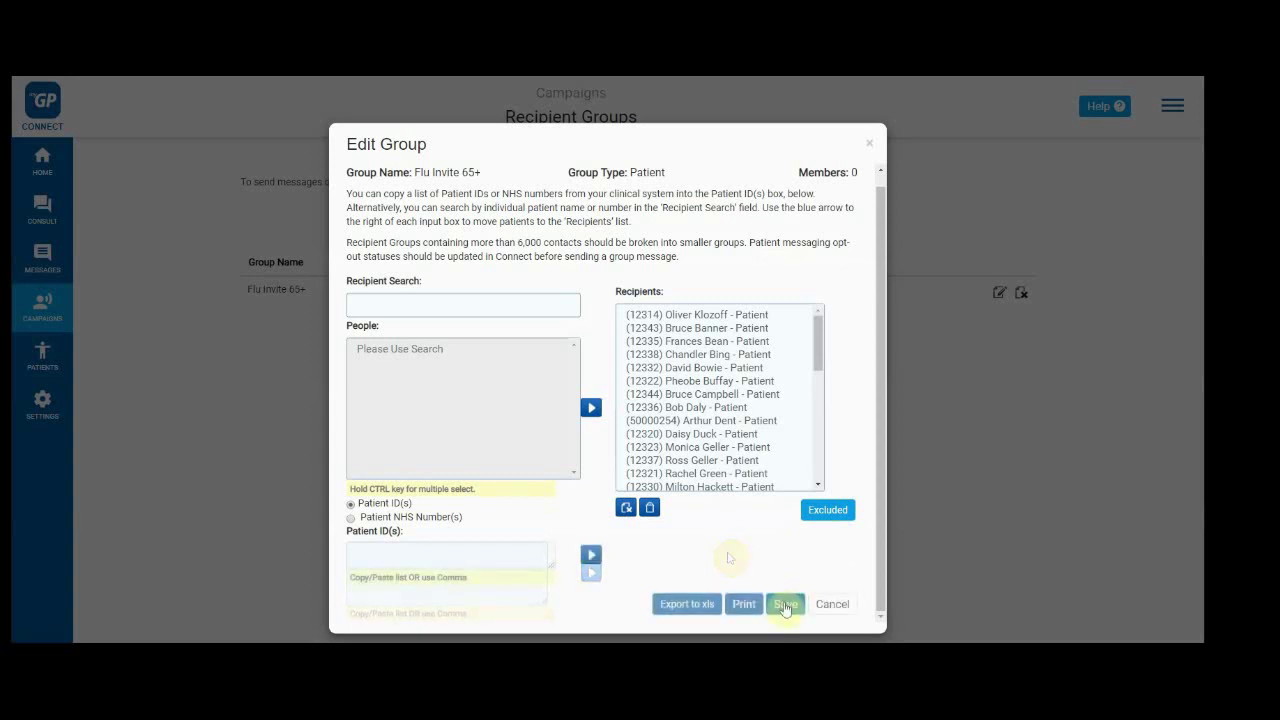
pyautogui.click(785, 605)
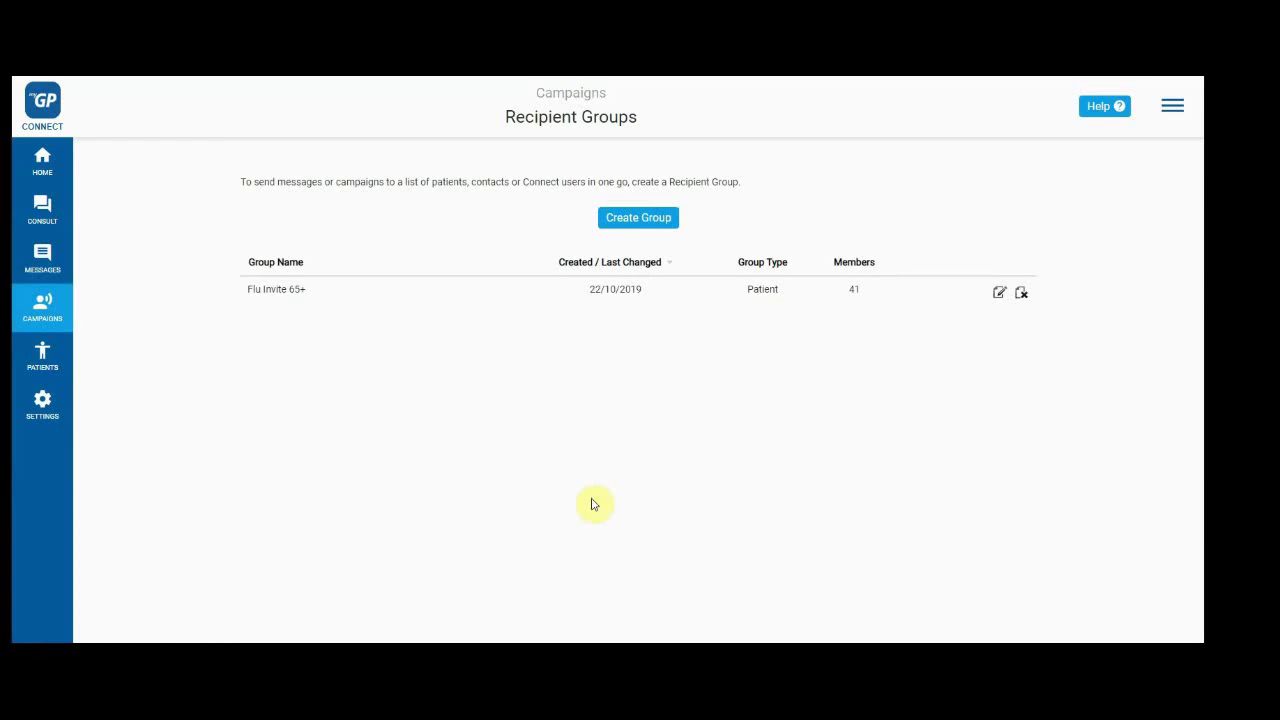
# - Go to the campaign templates and start a new message template with the new subject "Flu Invite 65+"
pyautogui.click(42, 305)
pyautogui.click(104, 240)
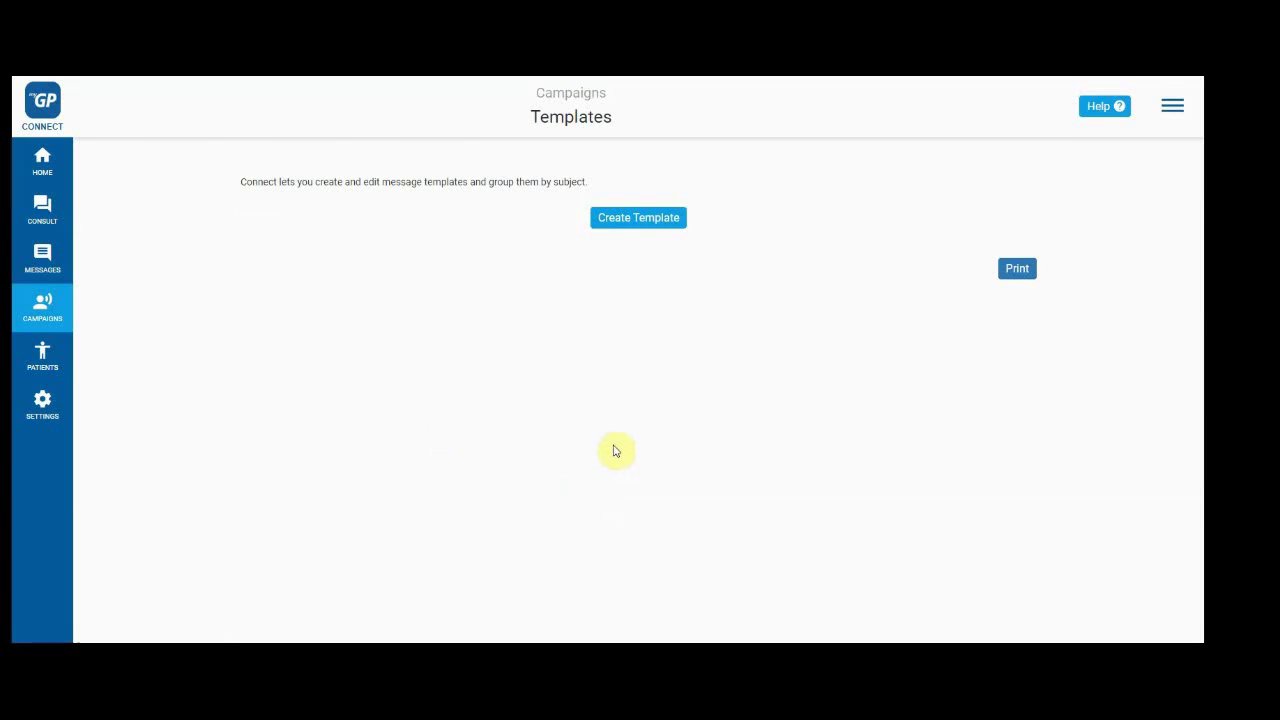
pyautogui.click(655, 220)
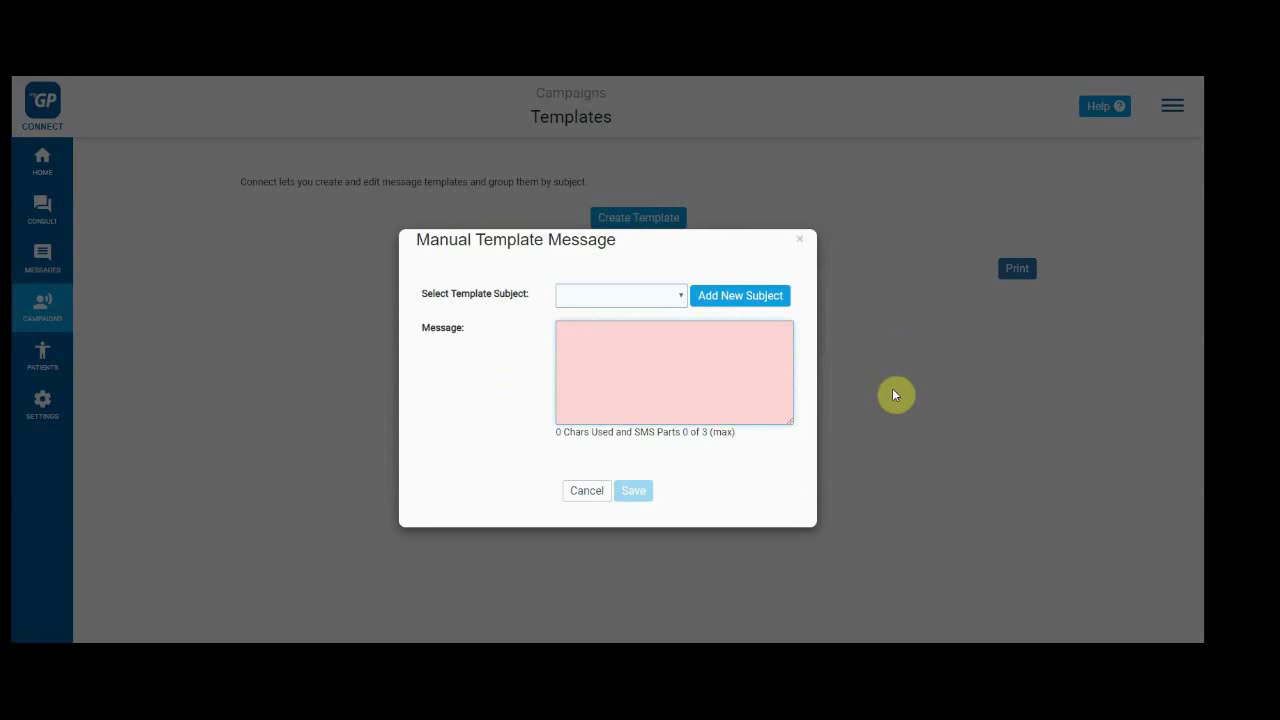
pyautogui.click(684, 298)
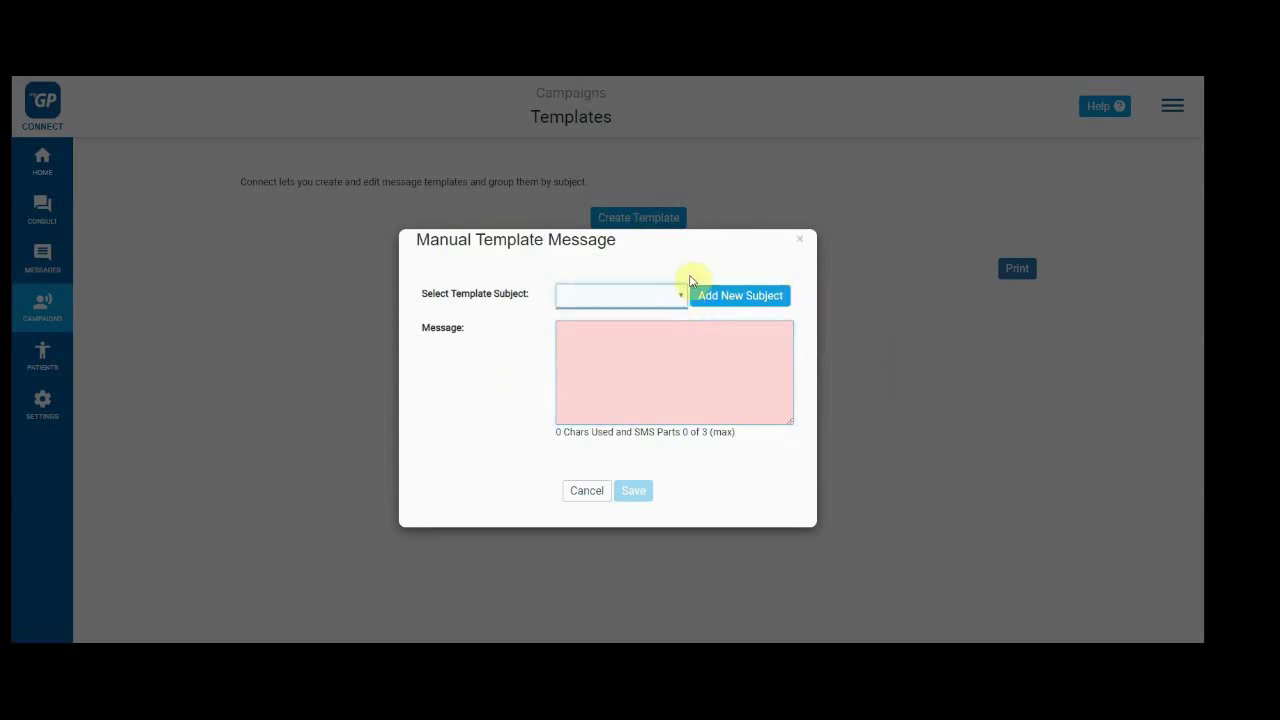
pyautogui.click(734, 296)
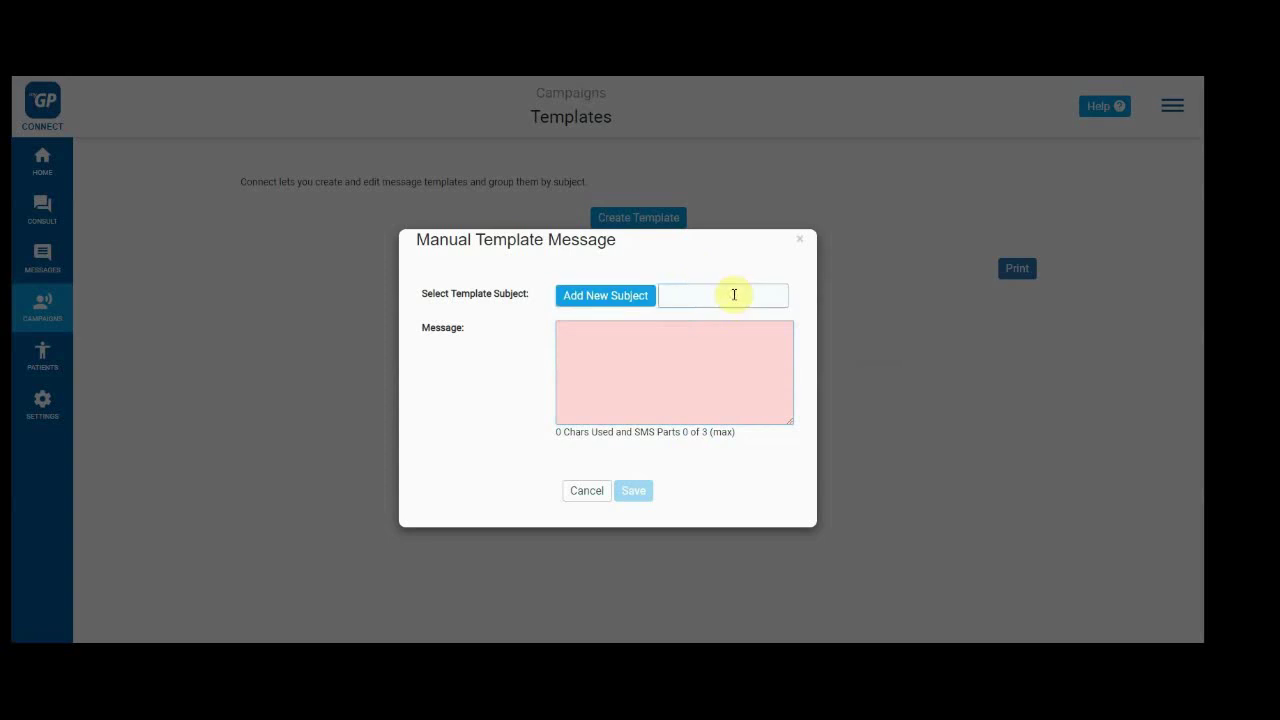
pyautogui.click(734, 295)
pyautogui.write('Flu Invi')
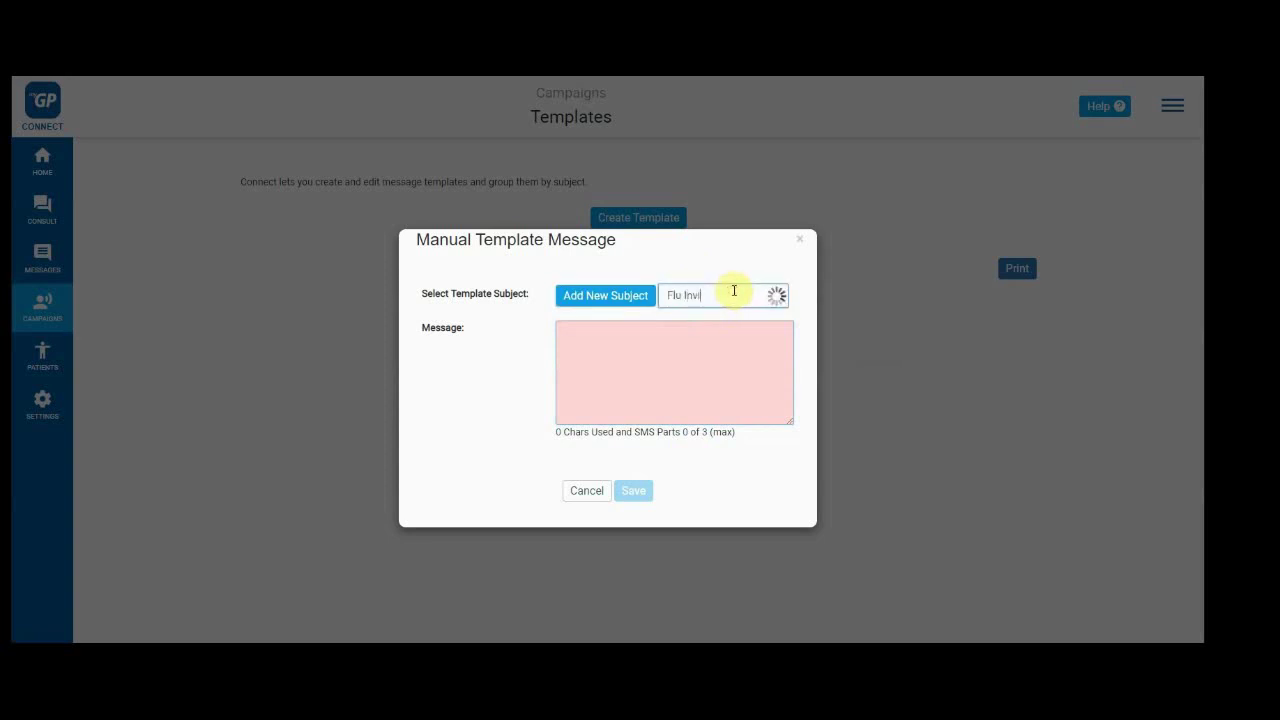
pyautogui.write('te 65+')
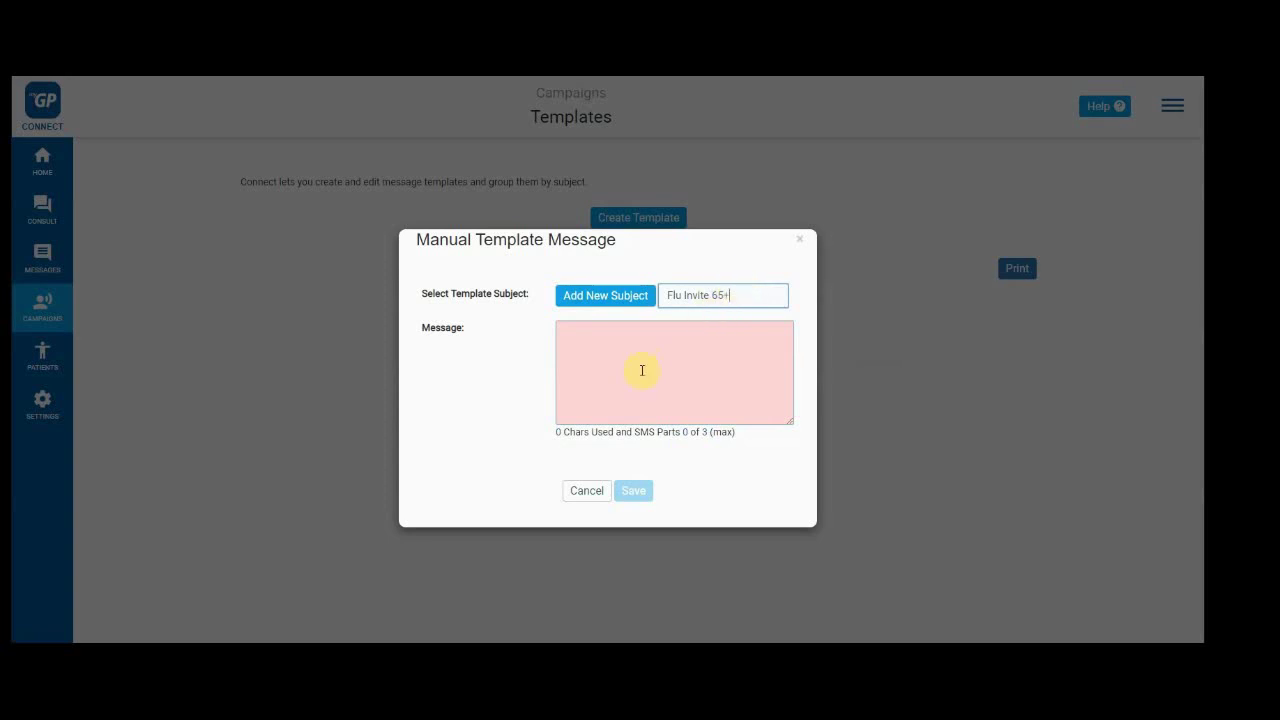
# - Save the template message "Dear <firstname2>, you are eligible for a free Flu jab. Call the practice on xxxxxxxxxx to book an appointment. Text back DECLINE to refuse."
pyautogui.click(645, 354)
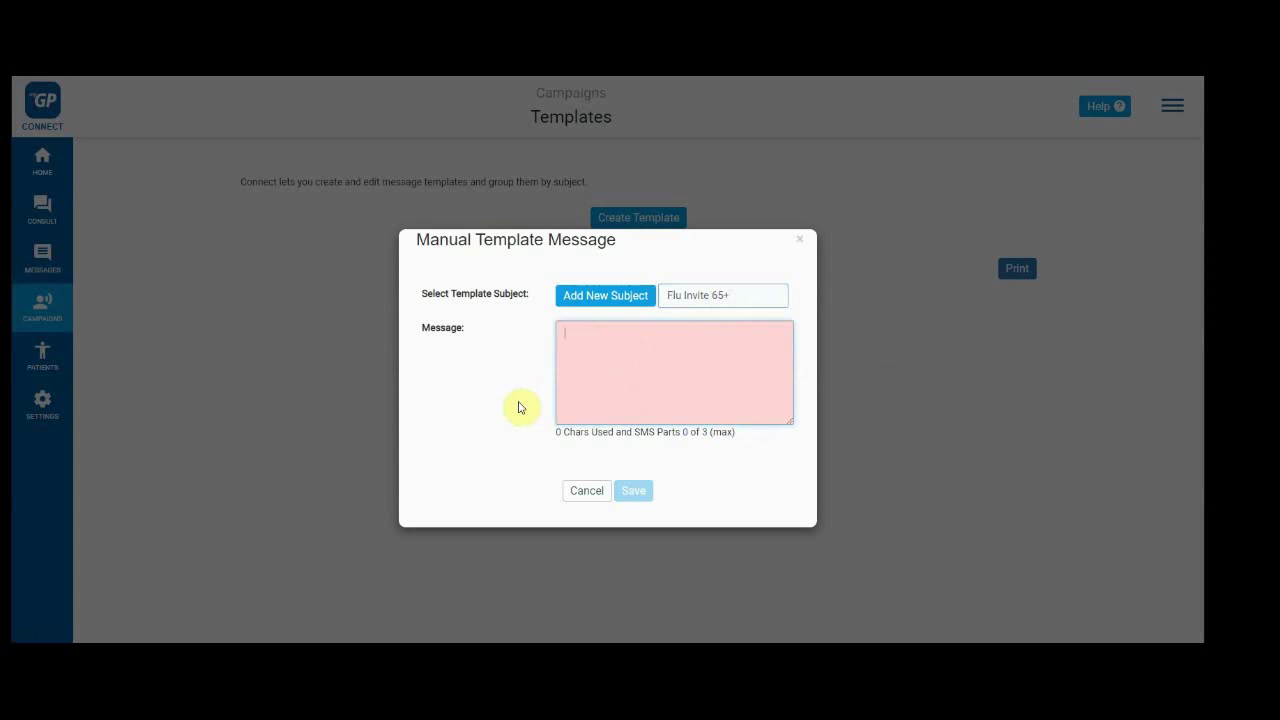
pyautogui.rightClick(618, 346)
pyautogui.click(680, 457)
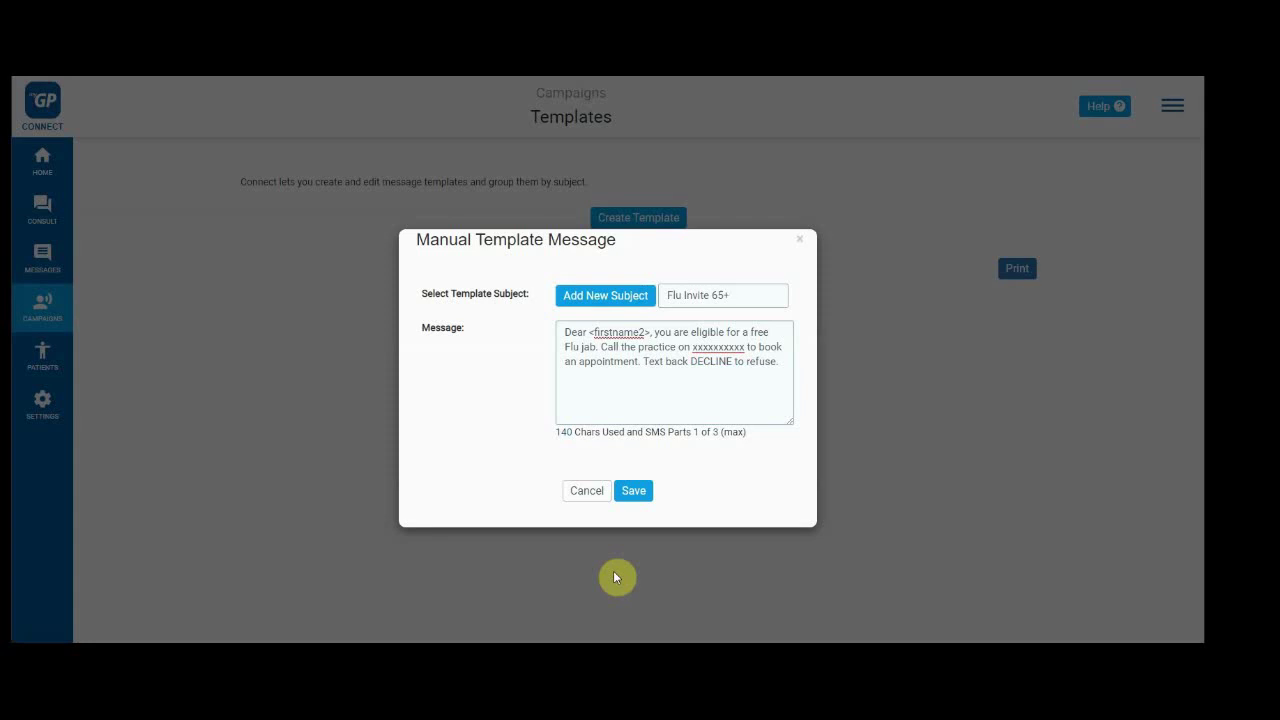
pyautogui.click(634, 491)
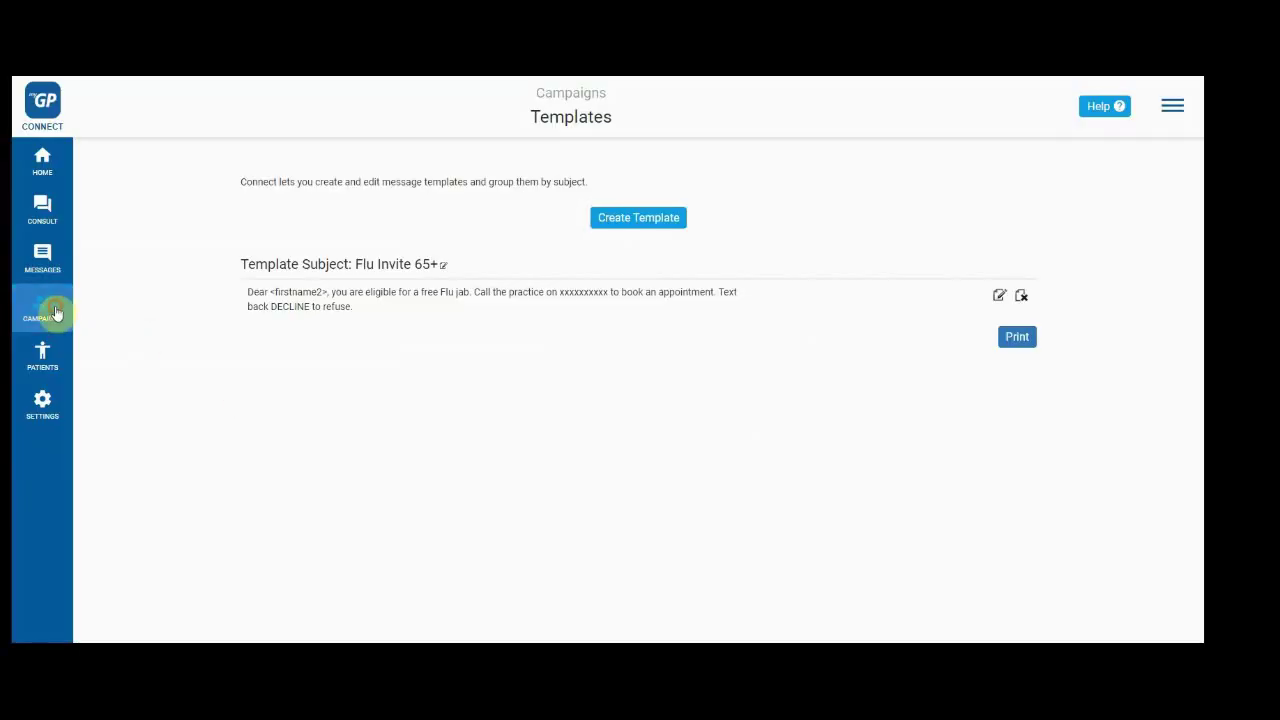
# - Go to the campaign trigger words and start a new entry with campaign name "Flu Invite 65+" and trigger word DECLINE
pyautogui.click(57, 314)
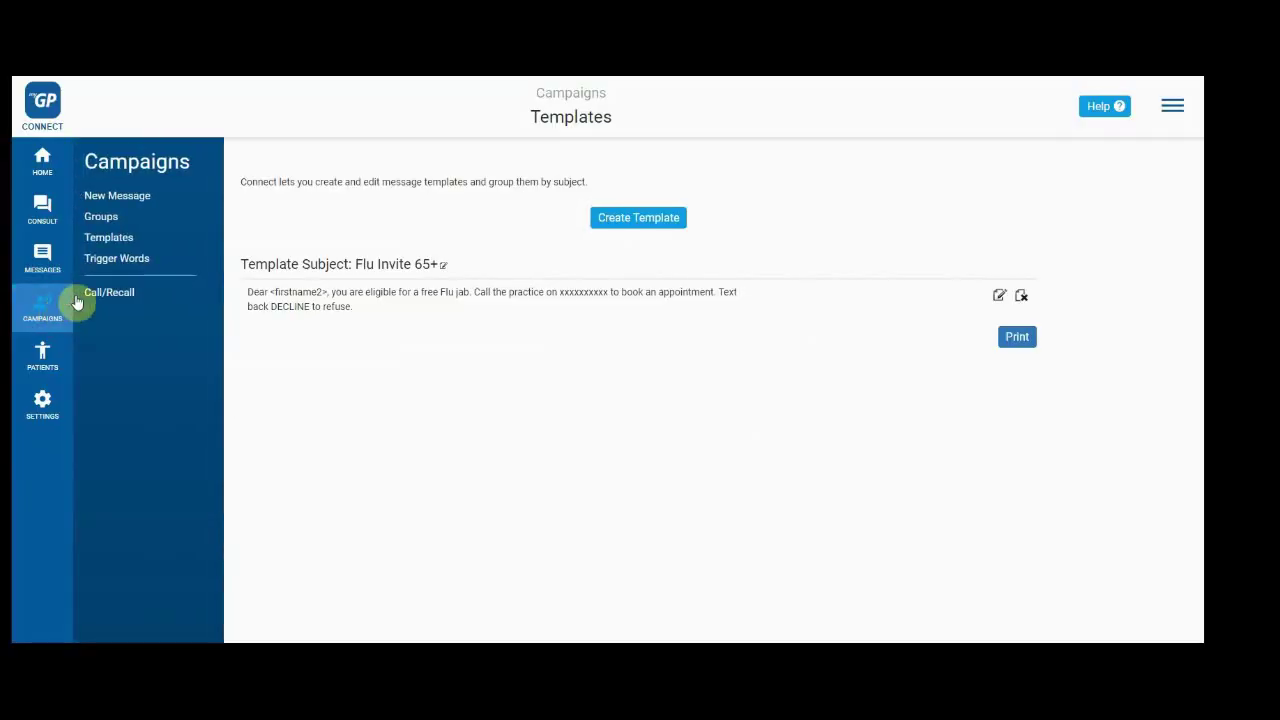
pyautogui.click(106, 271)
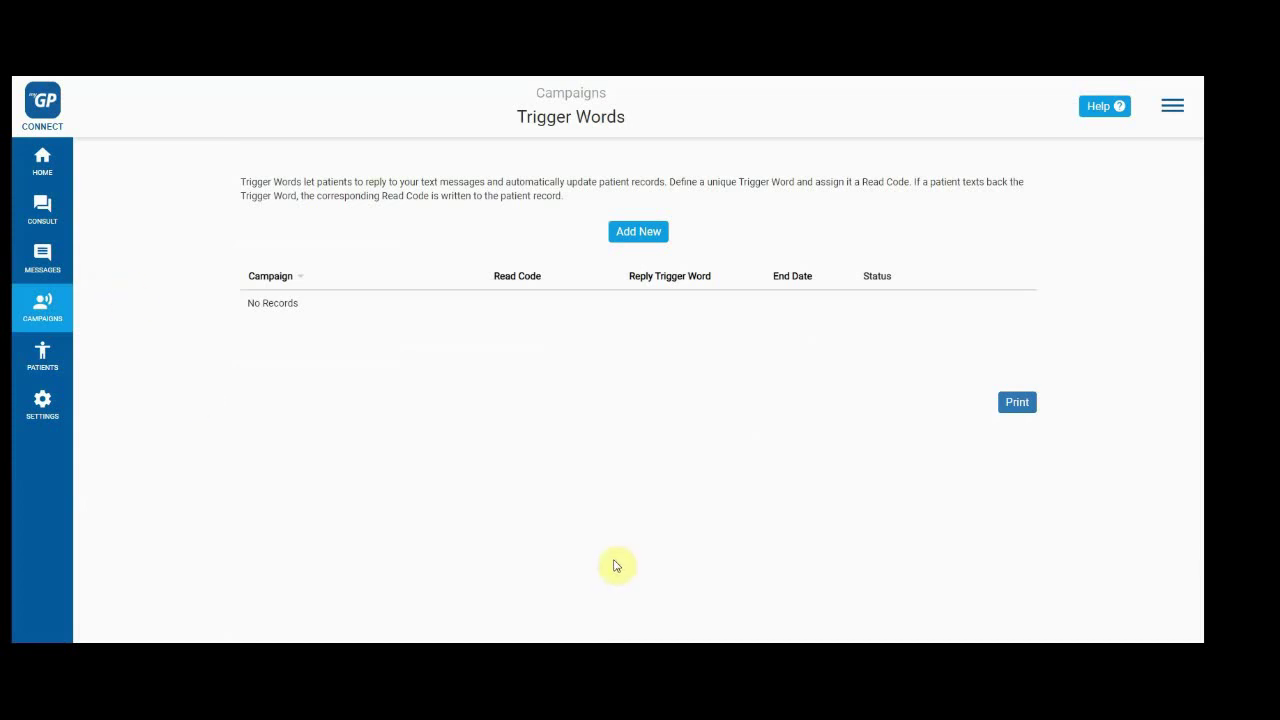
pyautogui.click(652, 242)
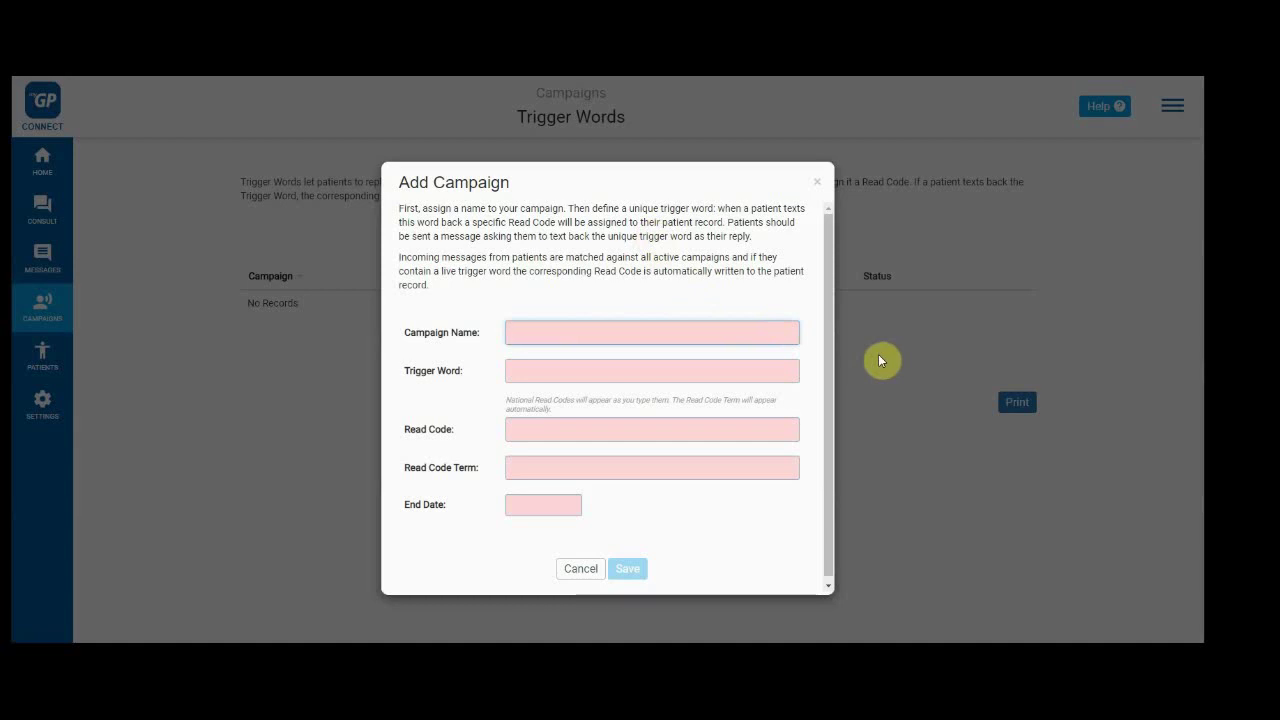
pyautogui.write('F')
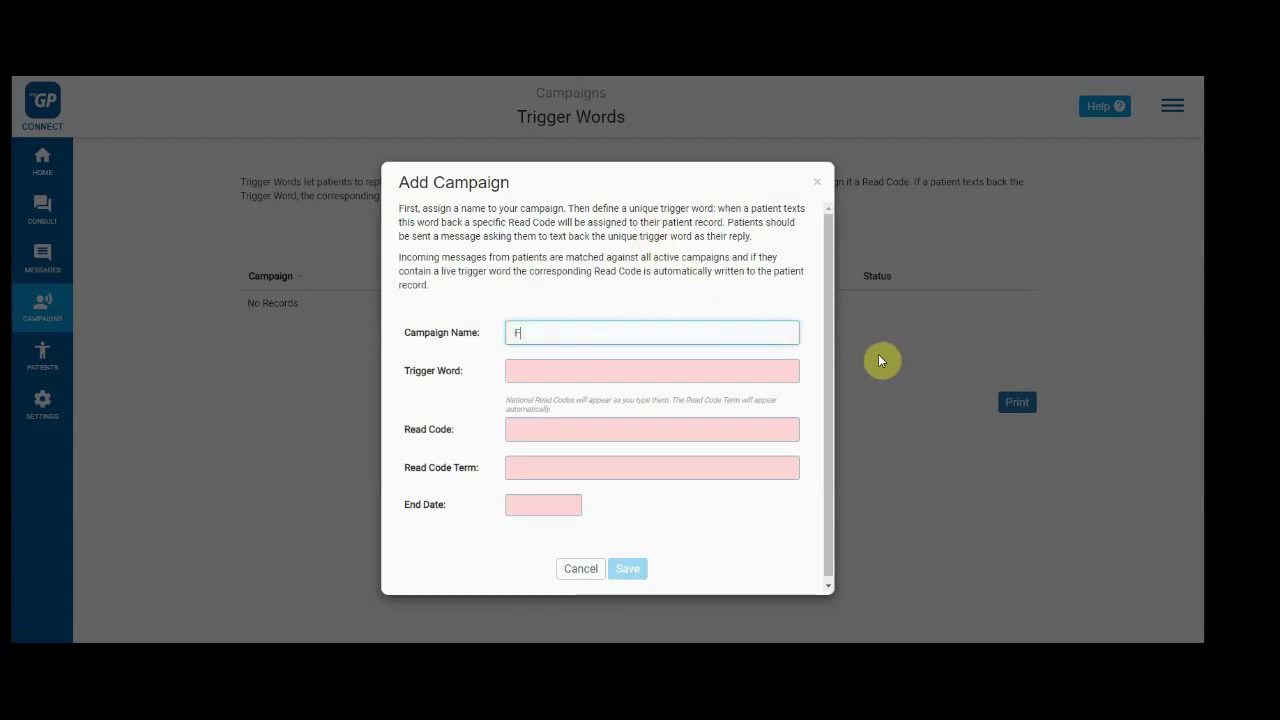
pyautogui.write('lu Invite 65+')
pyautogui.click(776, 370)
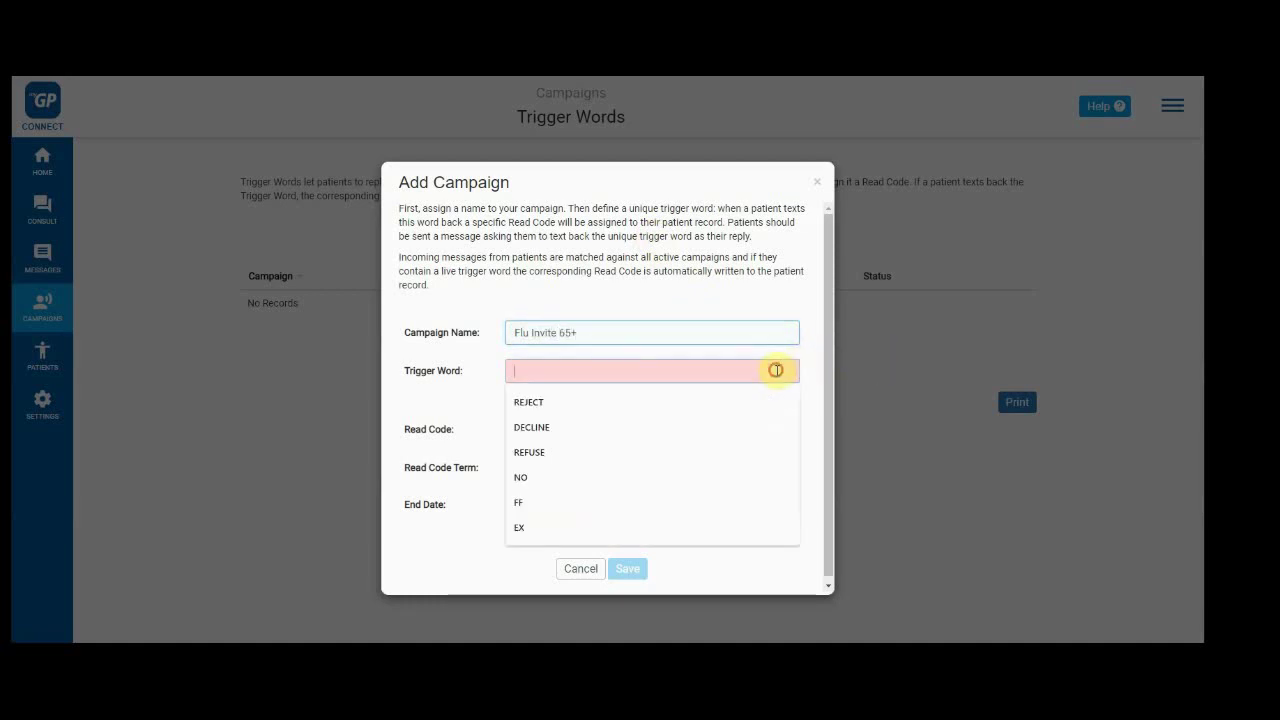
pyautogui.click(752, 428)
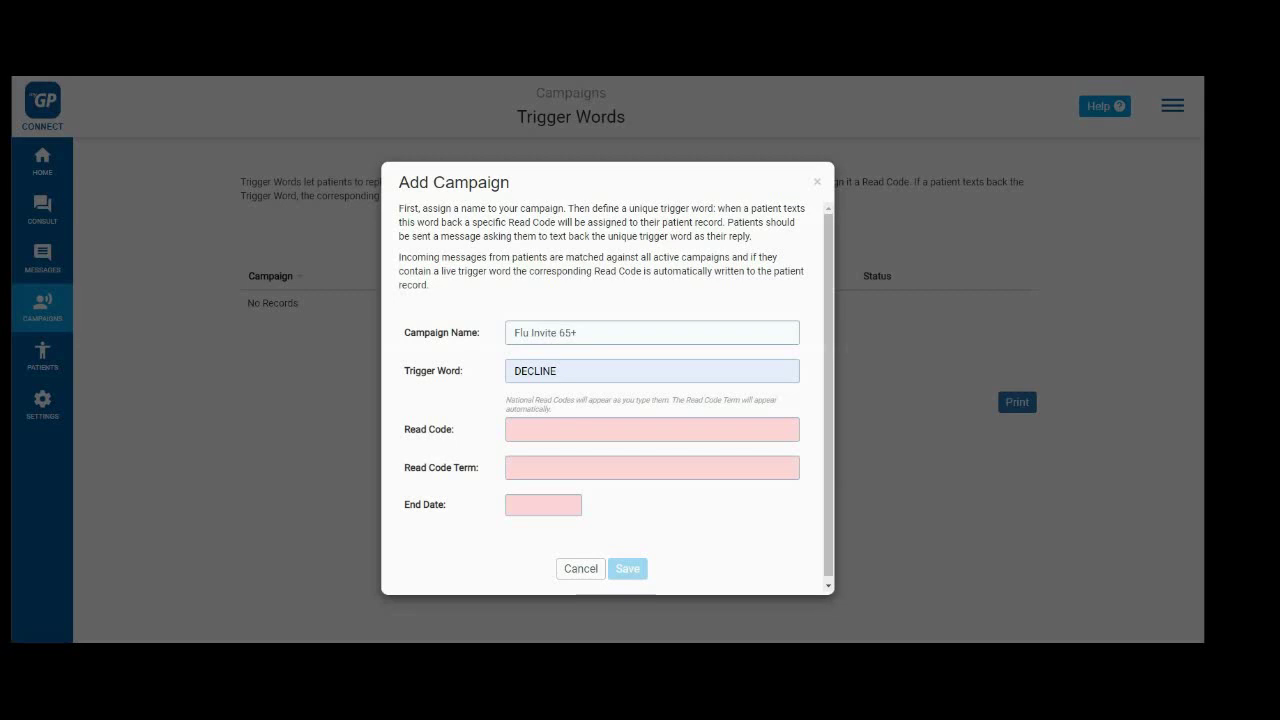
# - Paste the copied Read Code 9OX51 into the trigger word entry and choose its match "Seasonal influenza vaccination declined"
pyautogui.rightClick(610, 433)
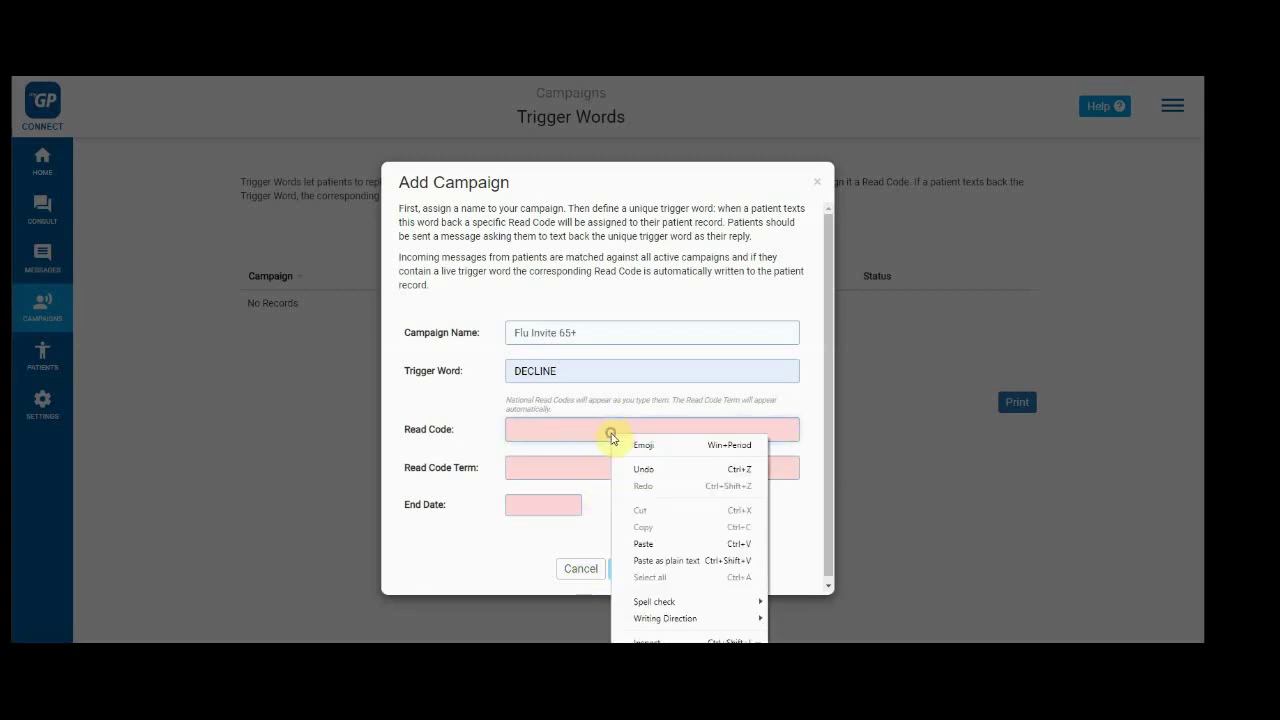
pyautogui.click(645, 543)
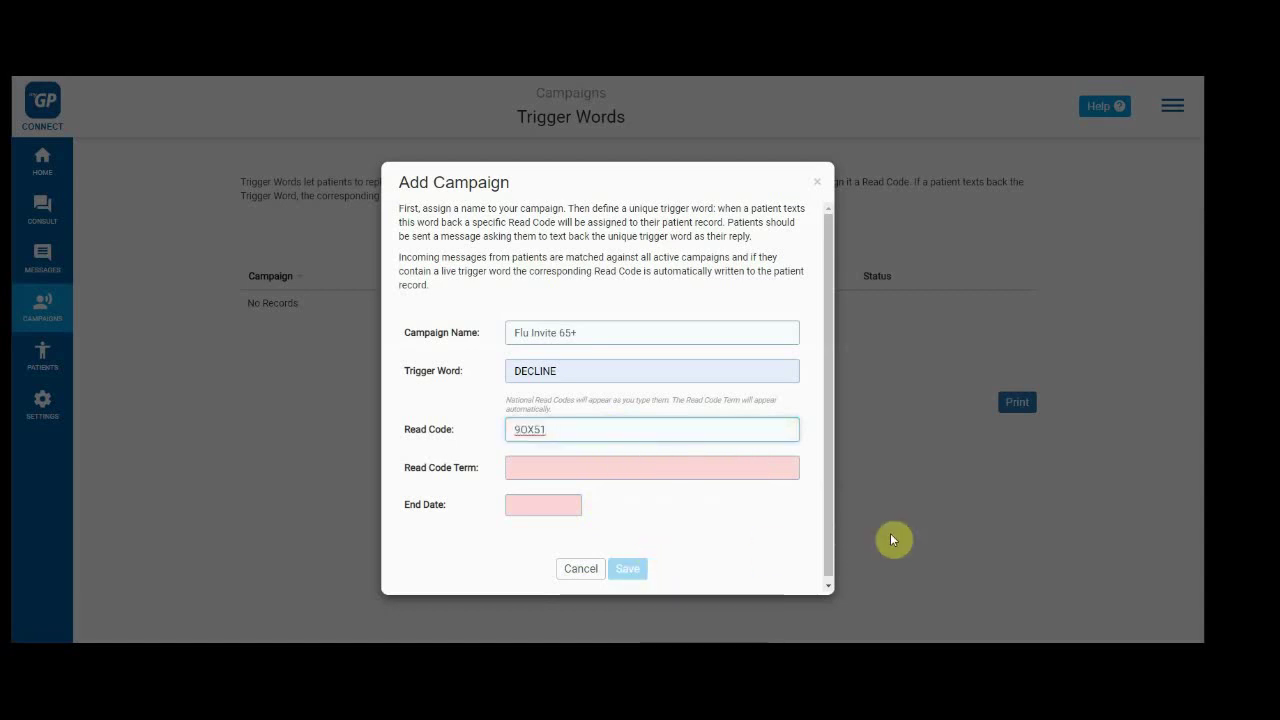
pyautogui.click(575, 438)
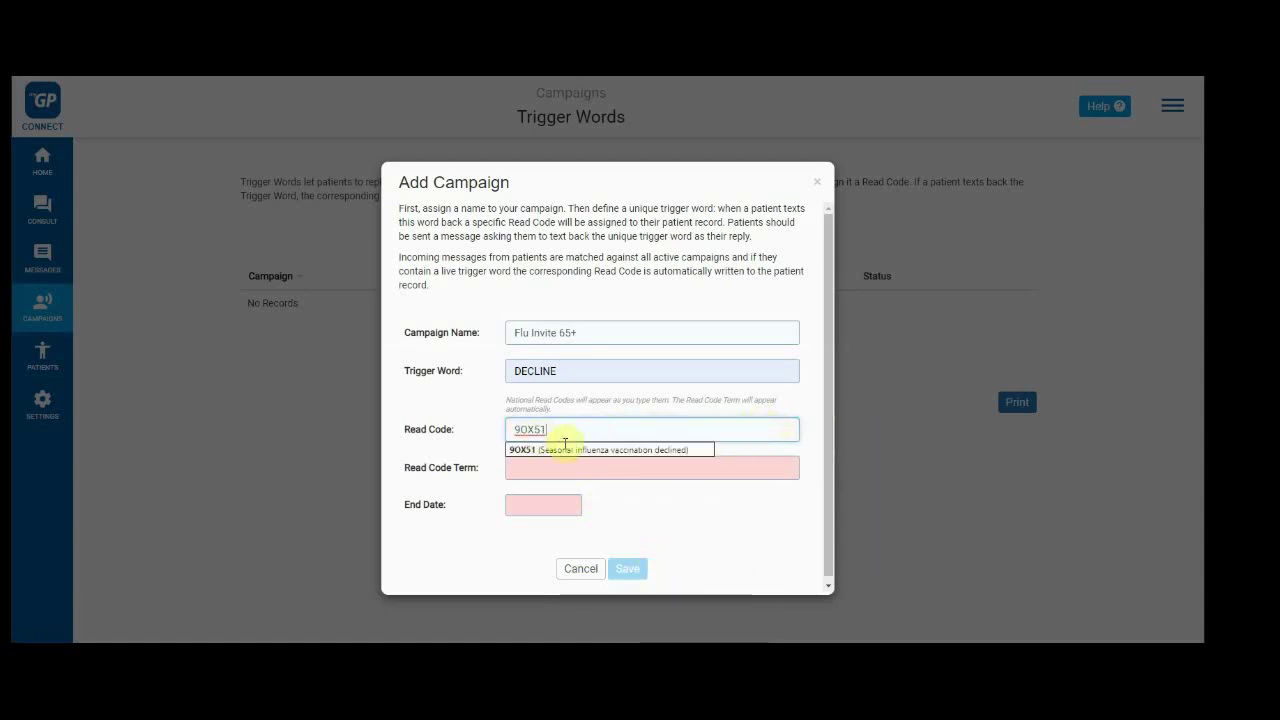
pyautogui.click(620, 450)
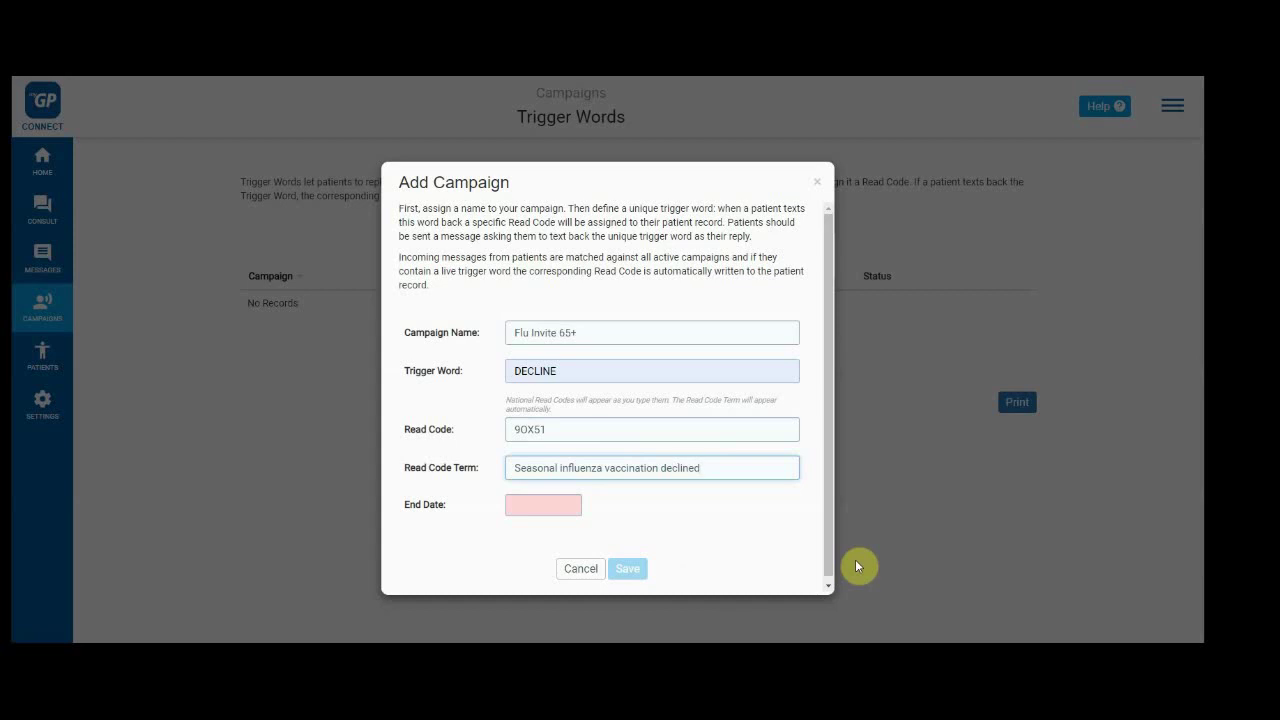
# - Set the trigger word campaign's end date to 08/11/2019 and save the campaign
pyautogui.click(530, 507)
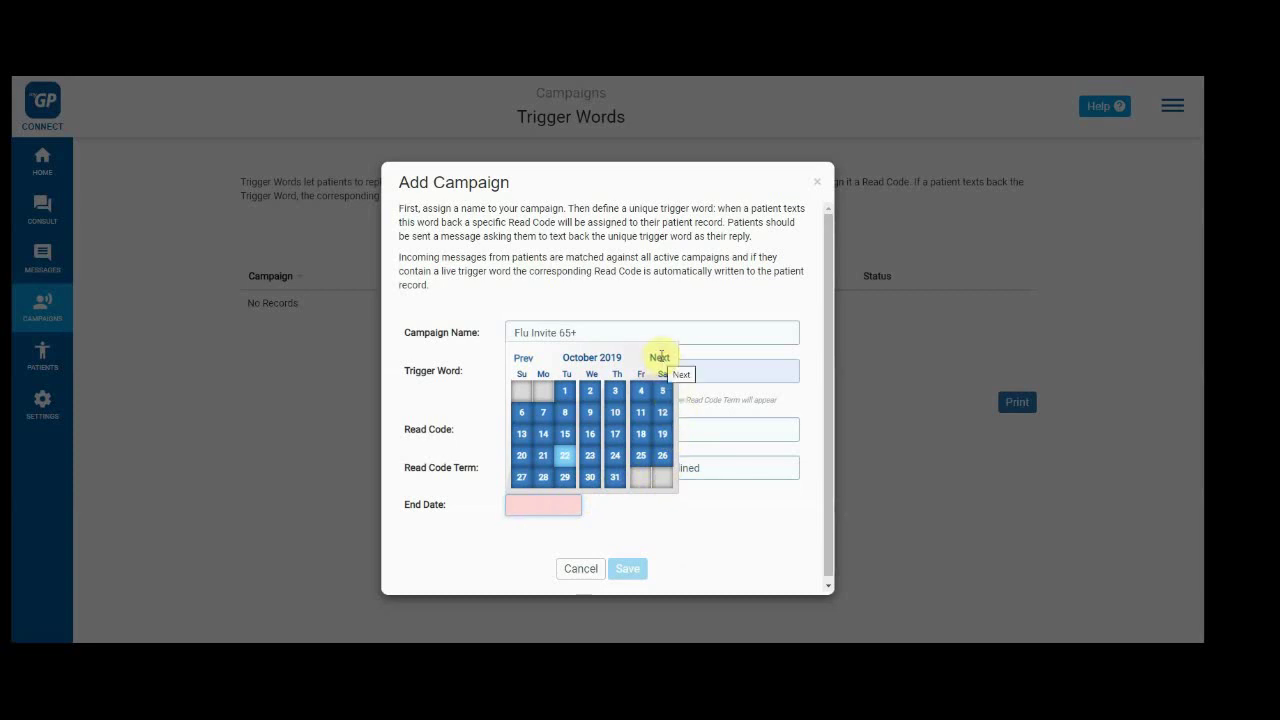
pyautogui.click(753, 546)
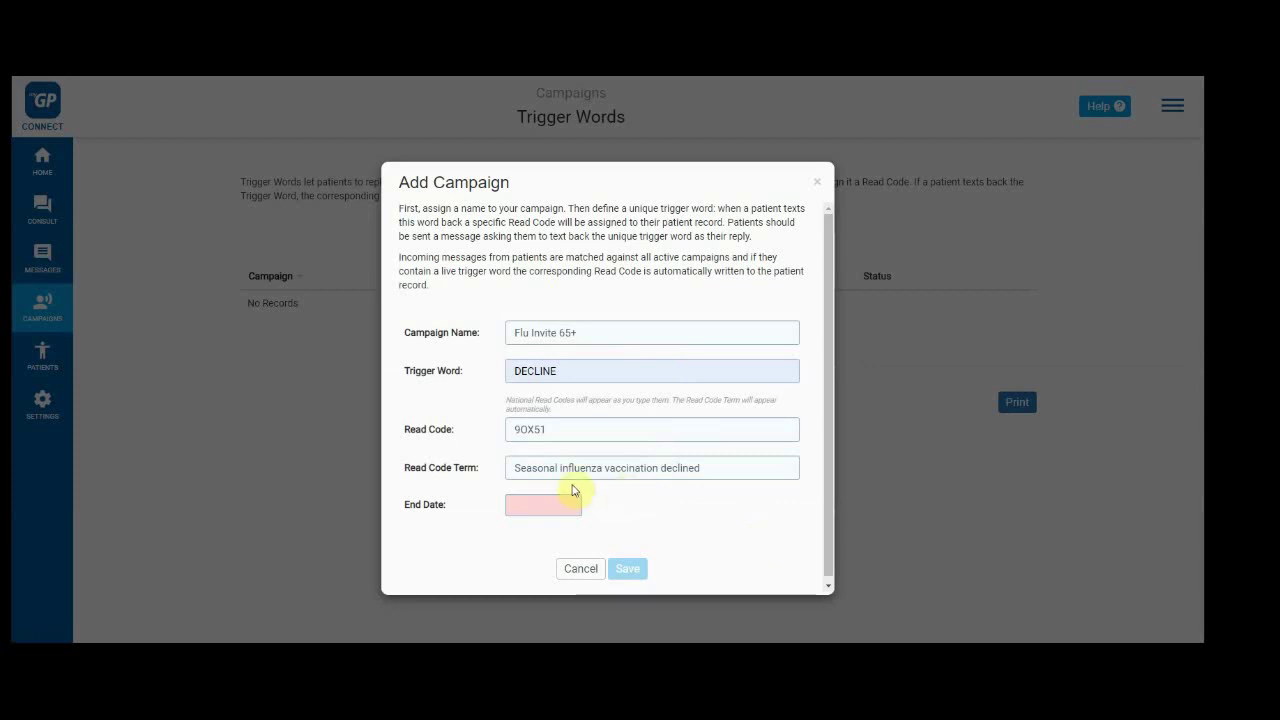
pyautogui.click(553, 510)
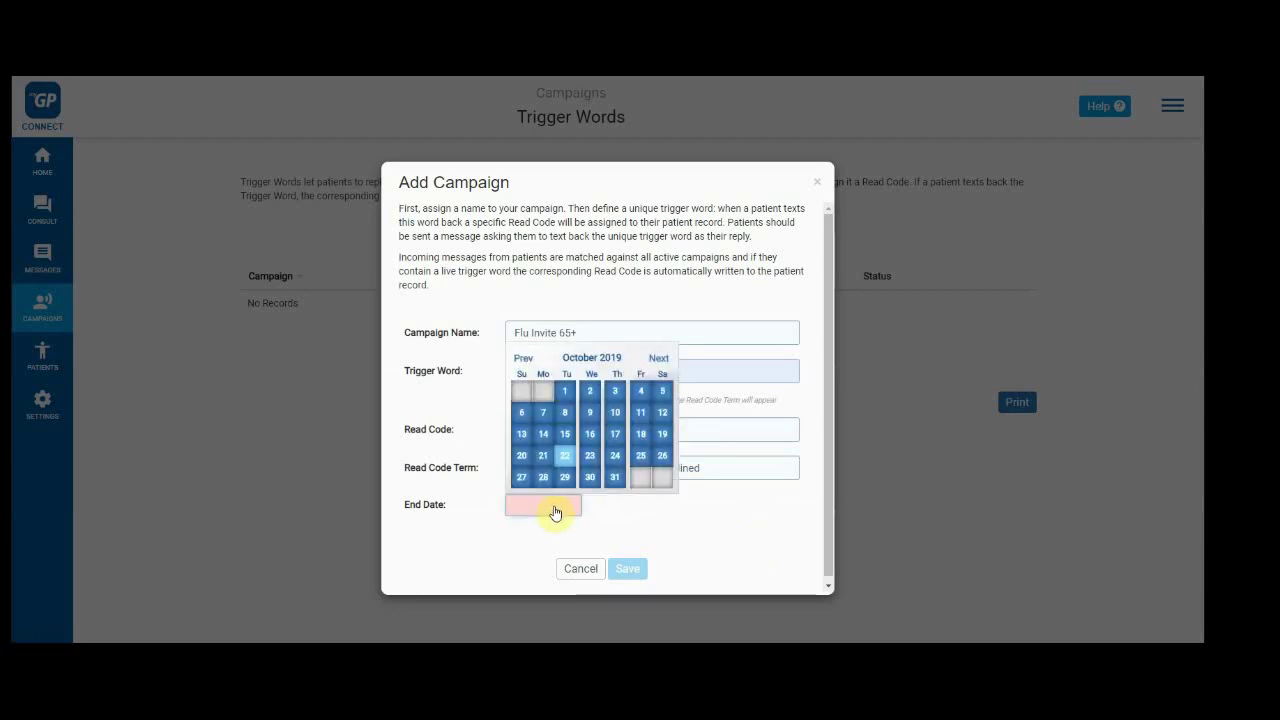
pyautogui.click(659, 358)
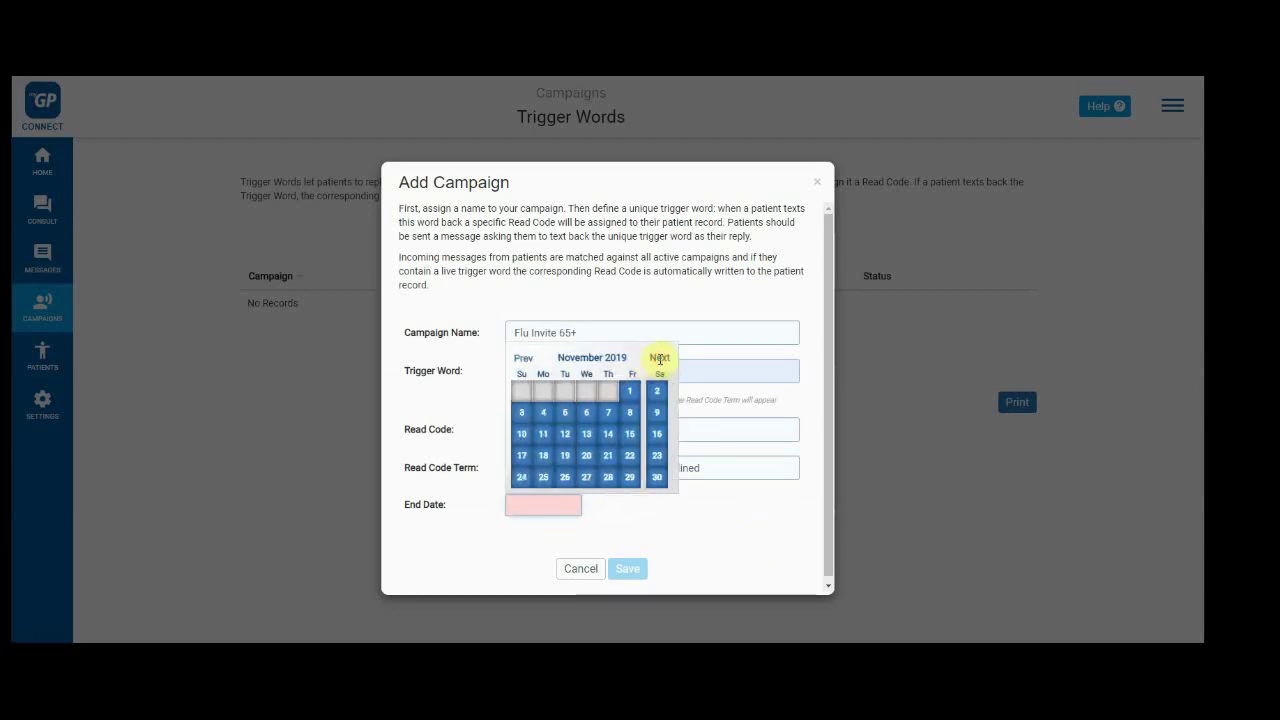
pyautogui.click(629, 413)
pyautogui.click(628, 568)
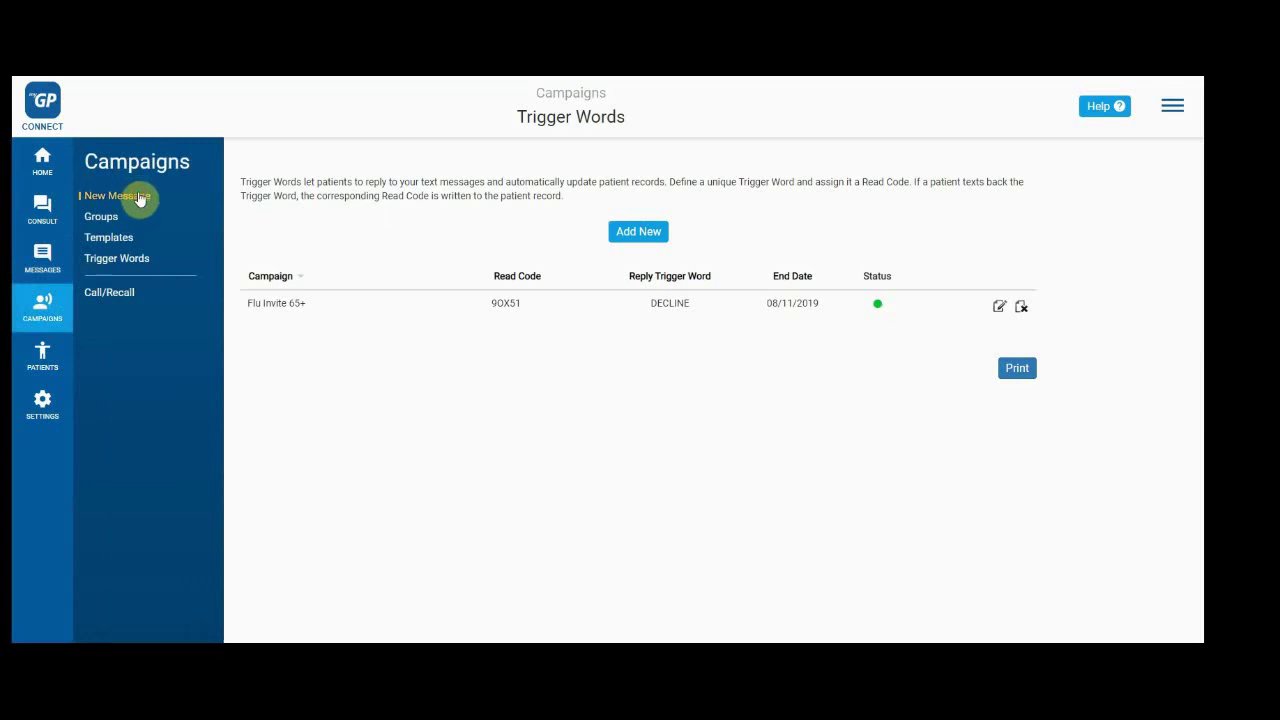
# - Start a new campaign message, add the Flu Invite 65+ group to the recipients, and proceed to creating the message
pyautogui.click(140, 200)
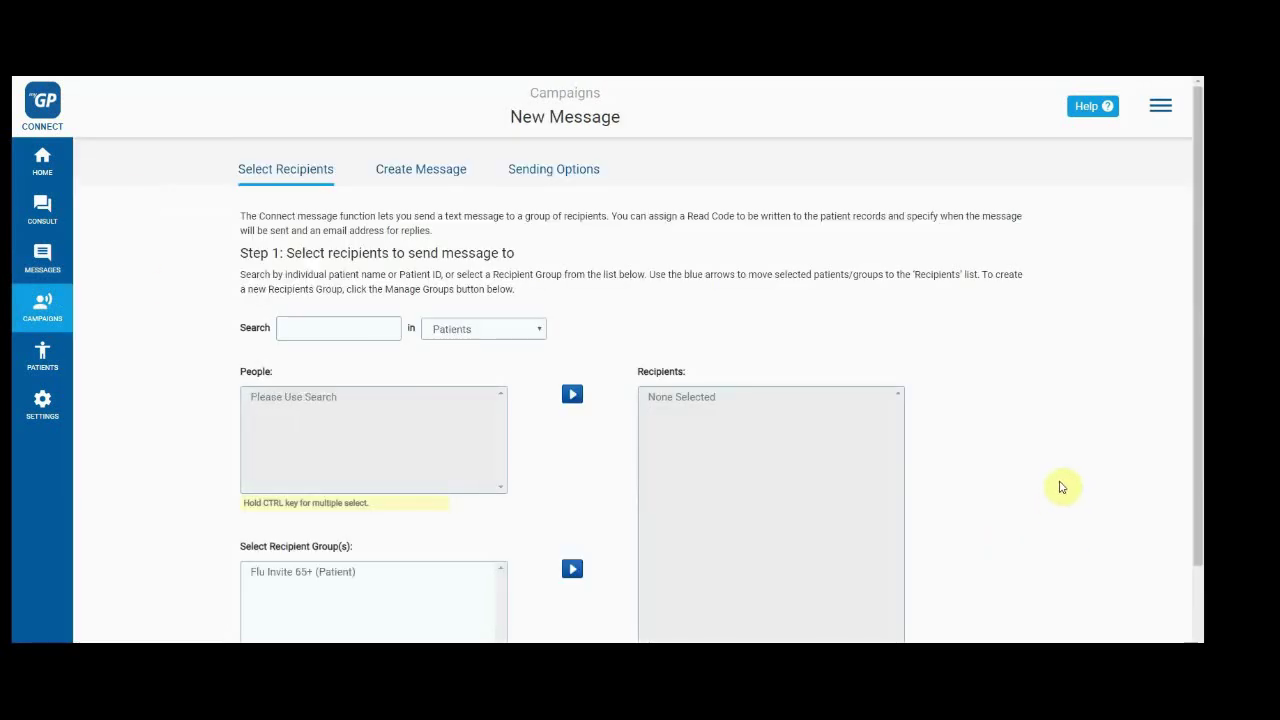
pyautogui.scroll(-1, 1062, 487)
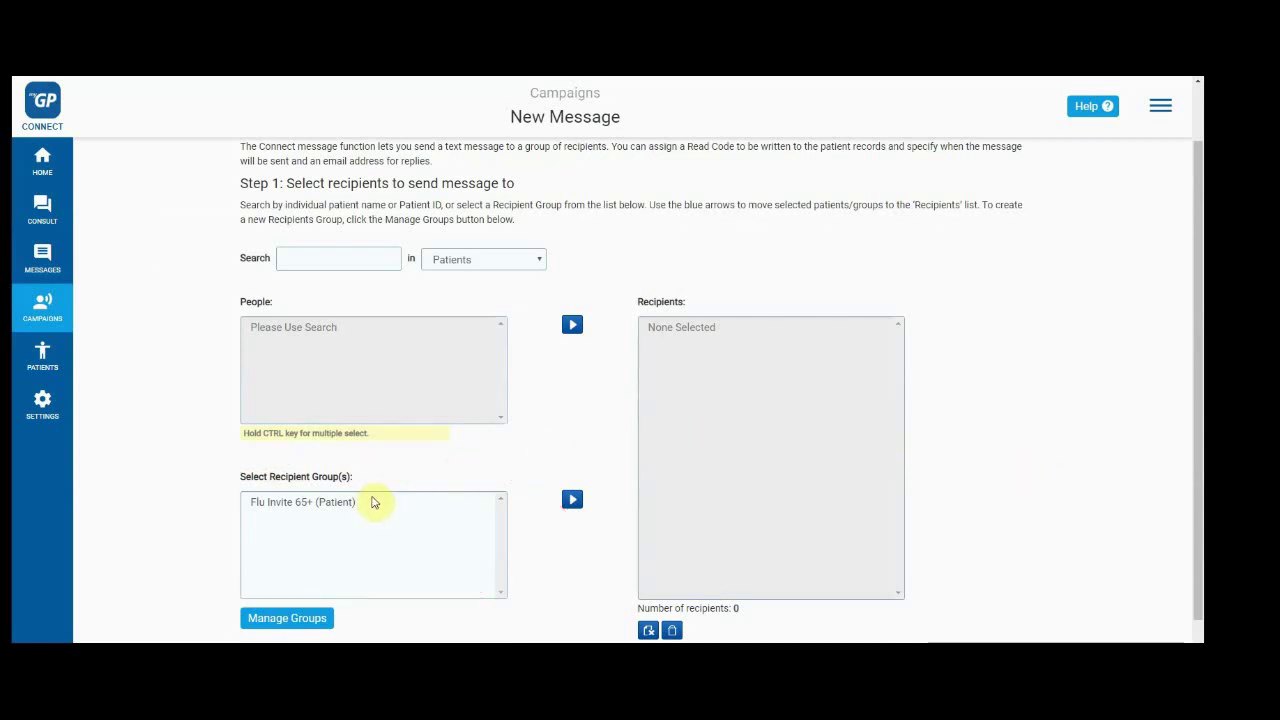
pyautogui.click(372, 502)
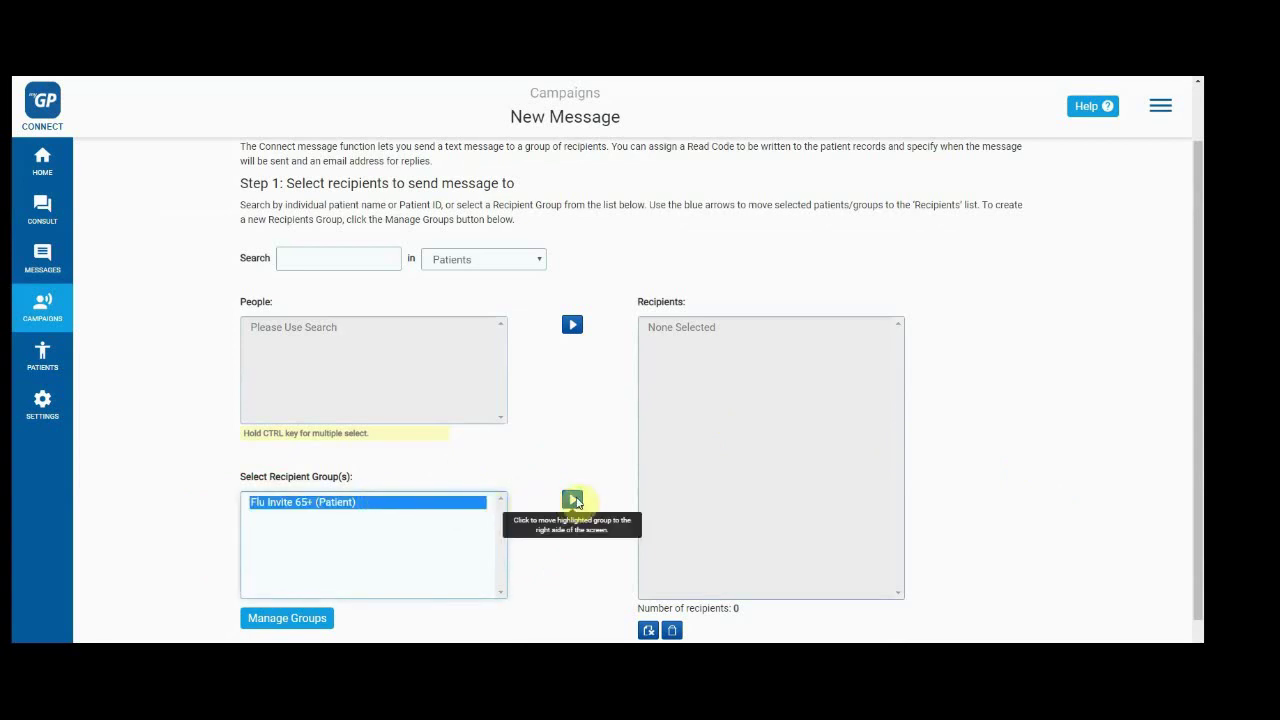
pyautogui.click(572, 499)
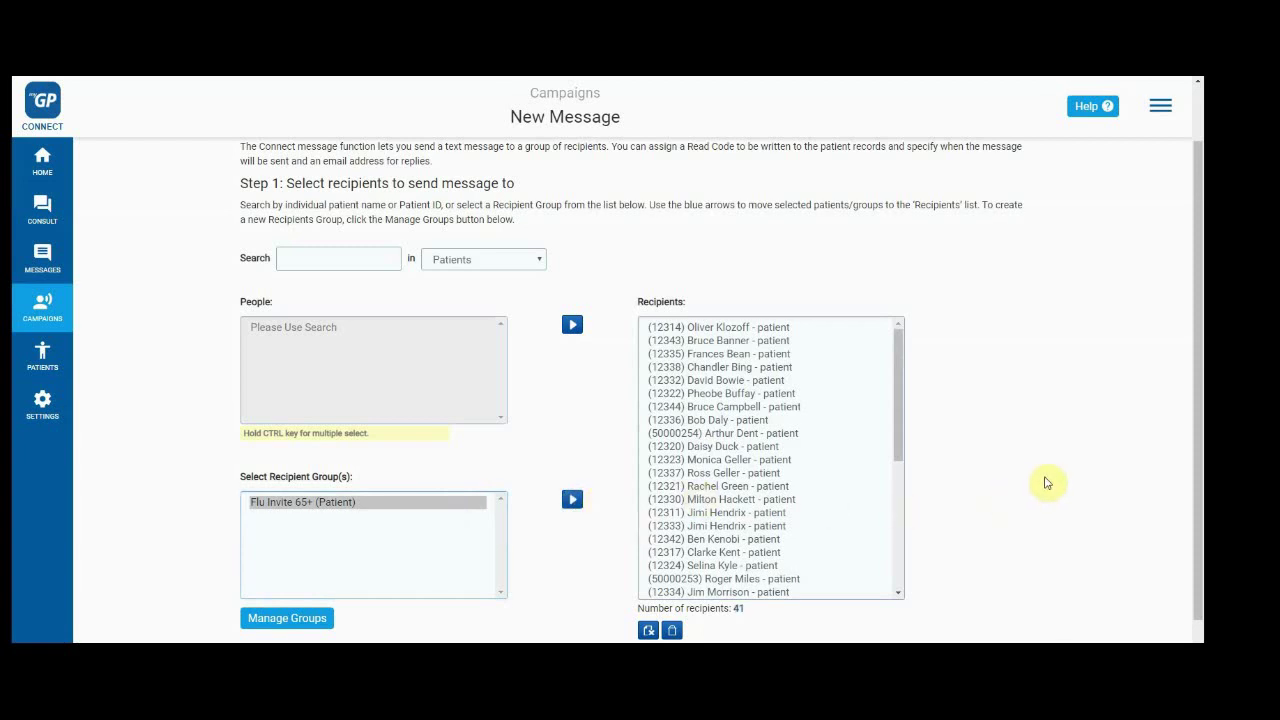
pyautogui.scroll(-2, 1047, 483)
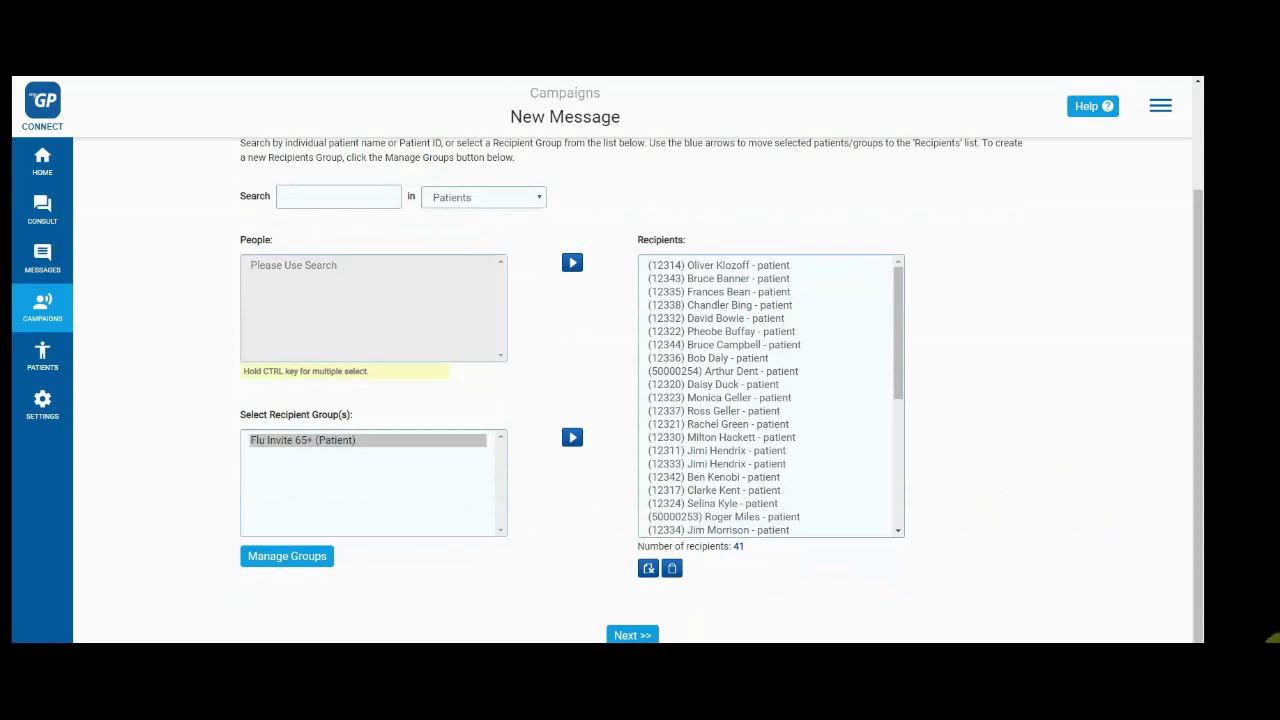
pyautogui.click(631, 635)
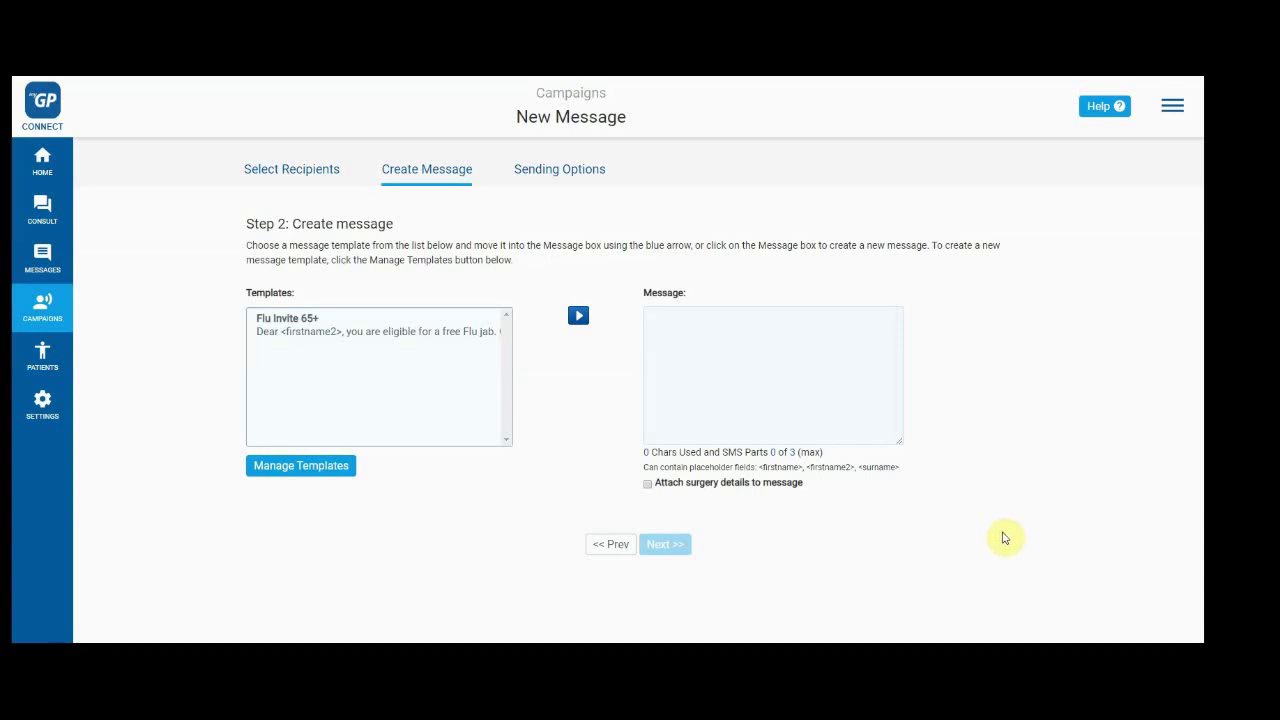
# - Insert the Flu Invite 65+ template text into the message and proceed to the sending options
pyautogui.click(741, 332)
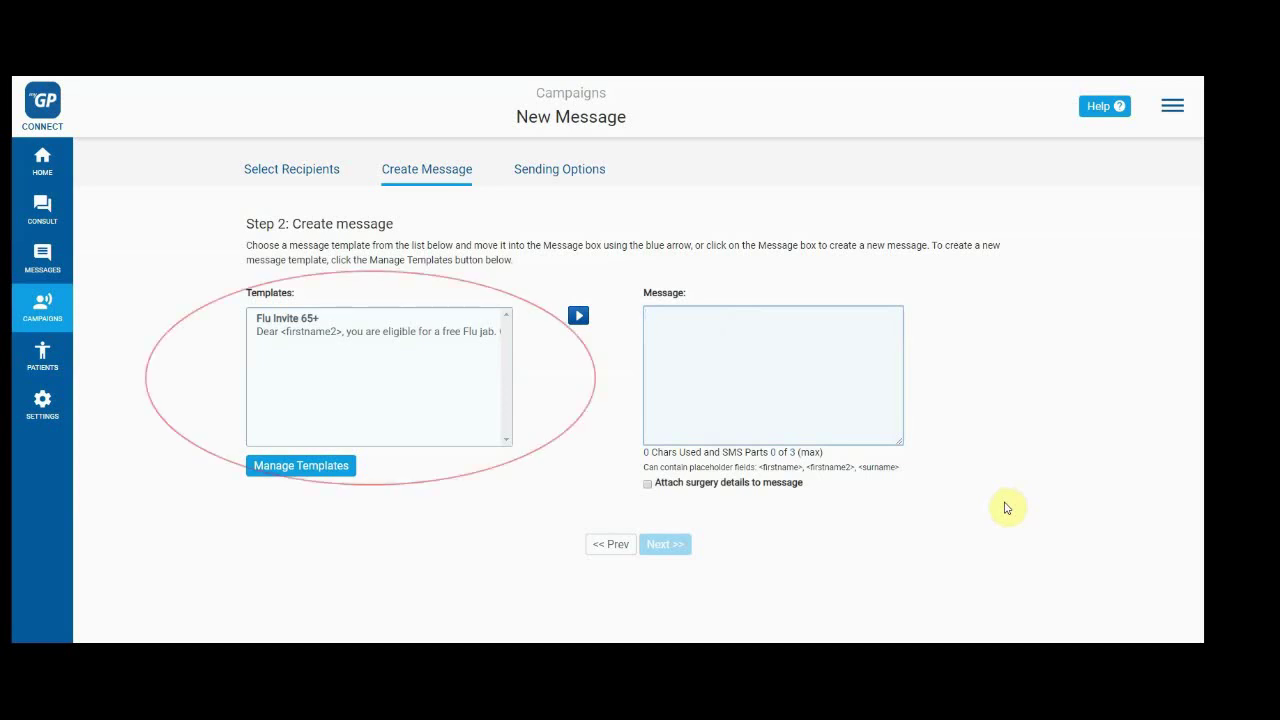
pyautogui.click(457, 331)
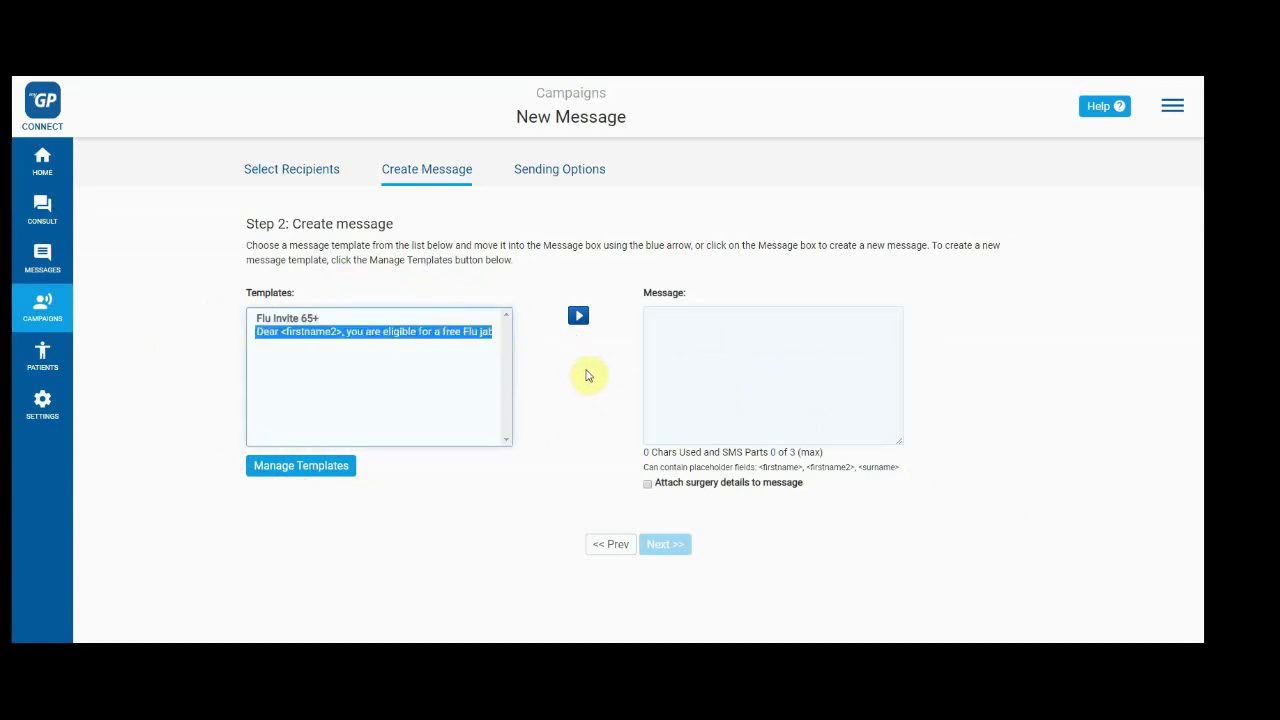
pyautogui.click(578, 315)
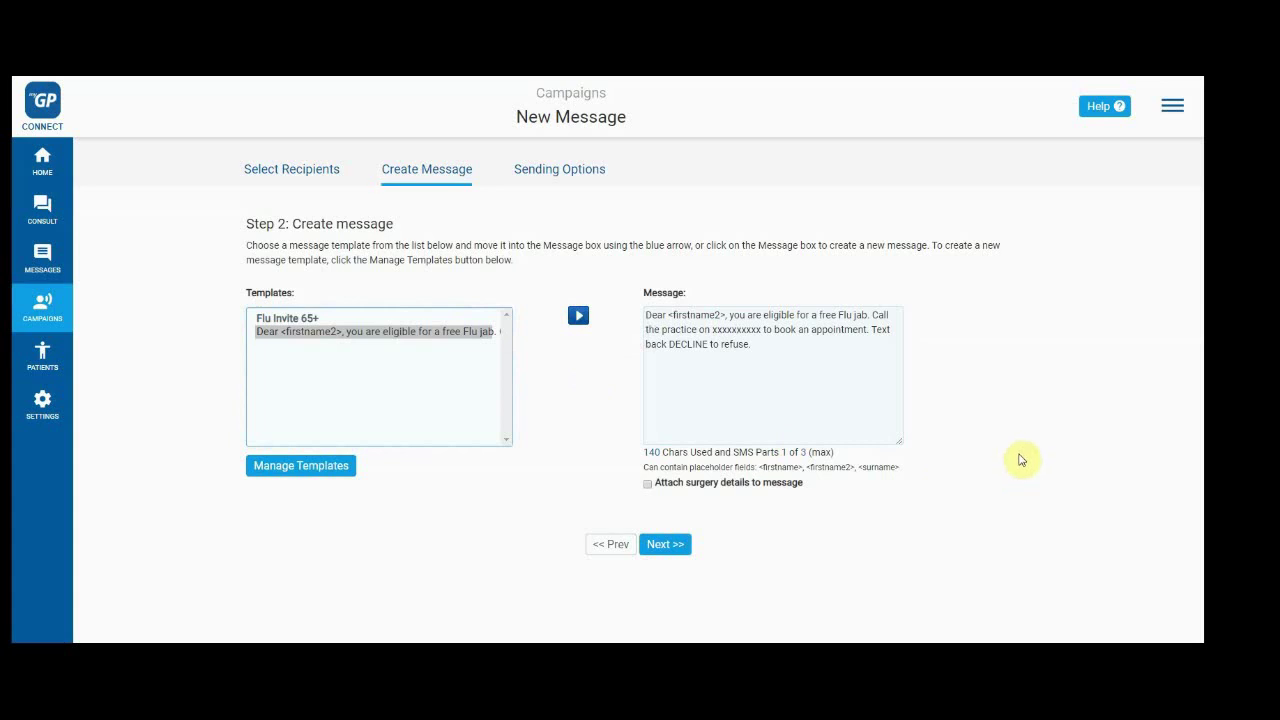
pyautogui.click(662, 545)
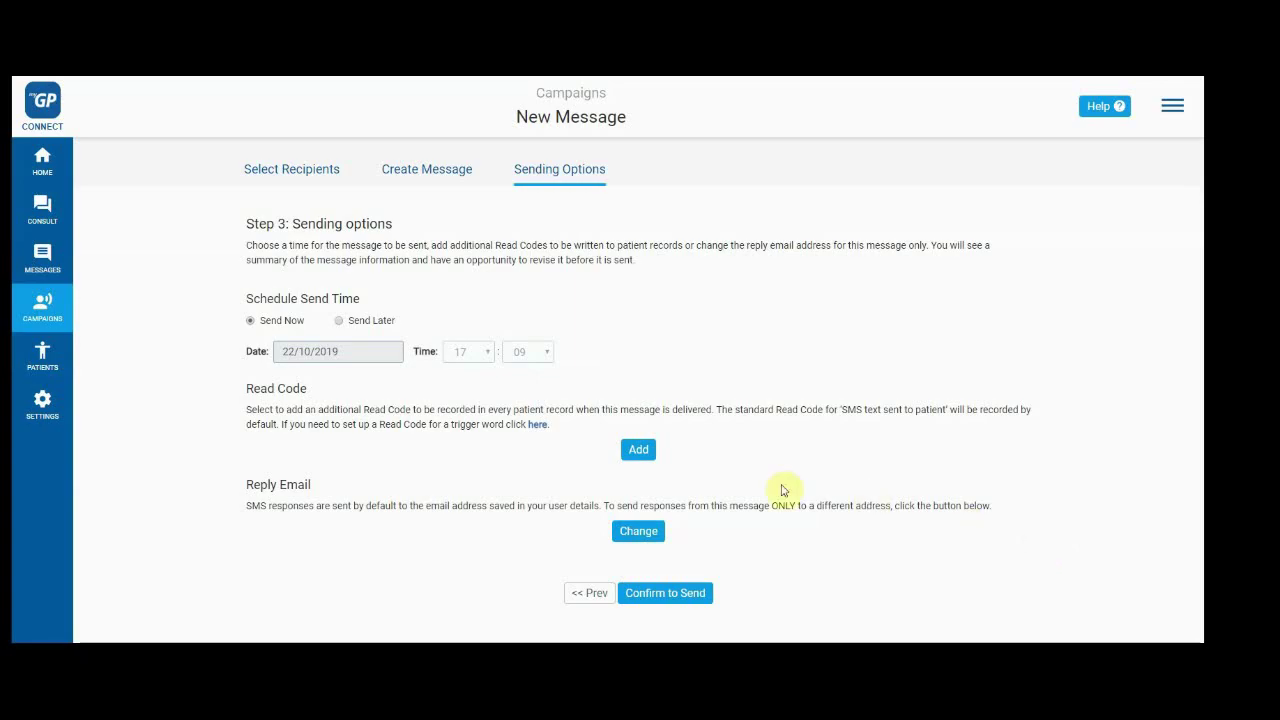
# - Add the national Read Code 9OXC1 (Influenza vaccination invitation first short message service text message sent) to the message and save it
pyautogui.click(639, 451)
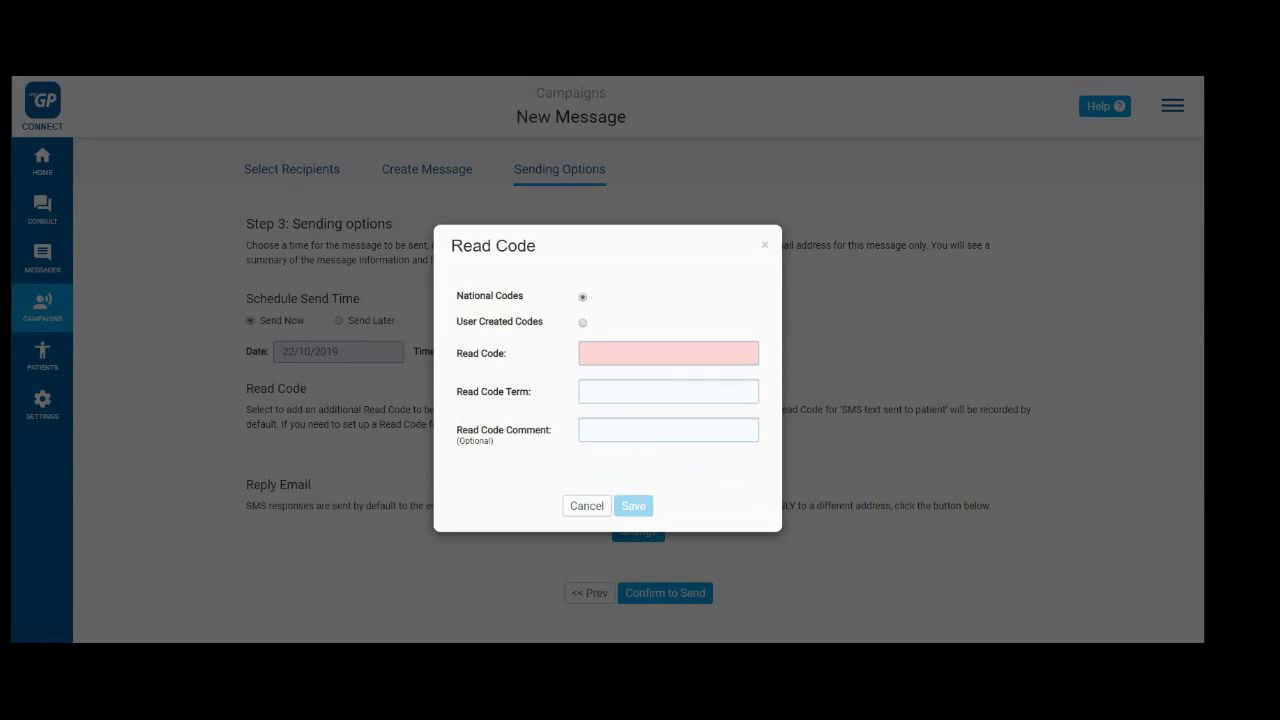
pyautogui.click(651, 354)
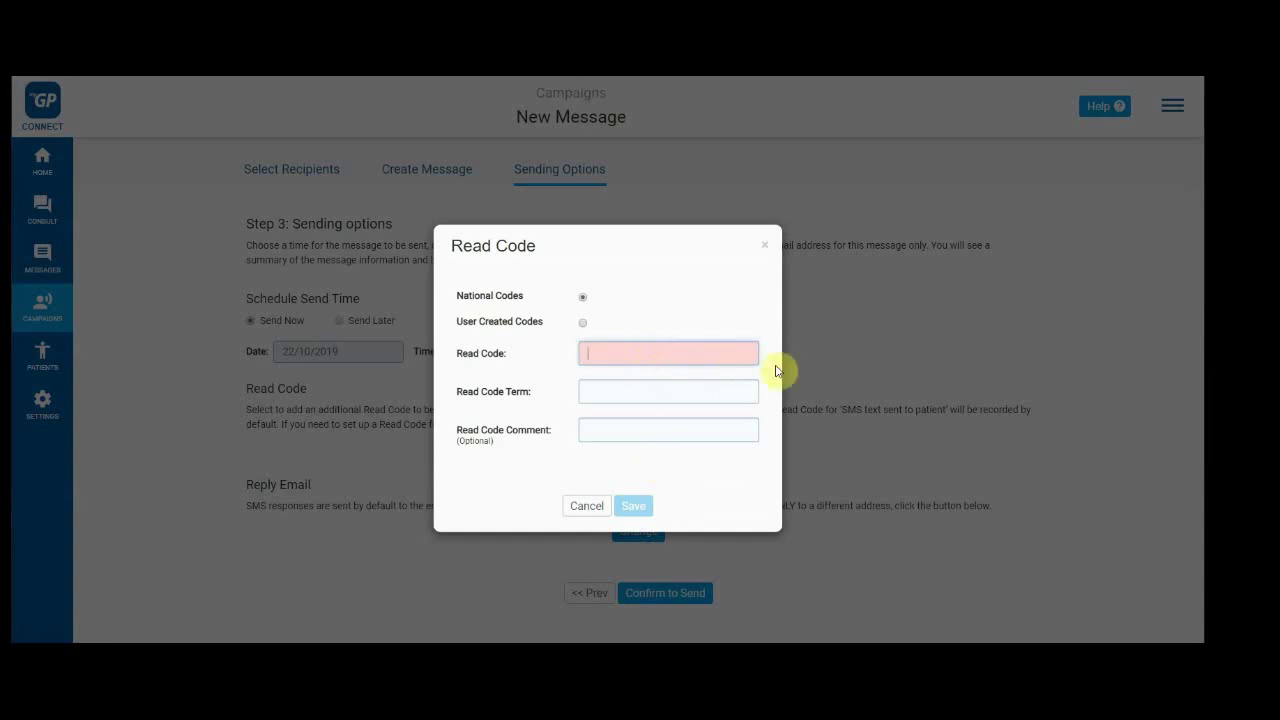
pyautogui.write('9')
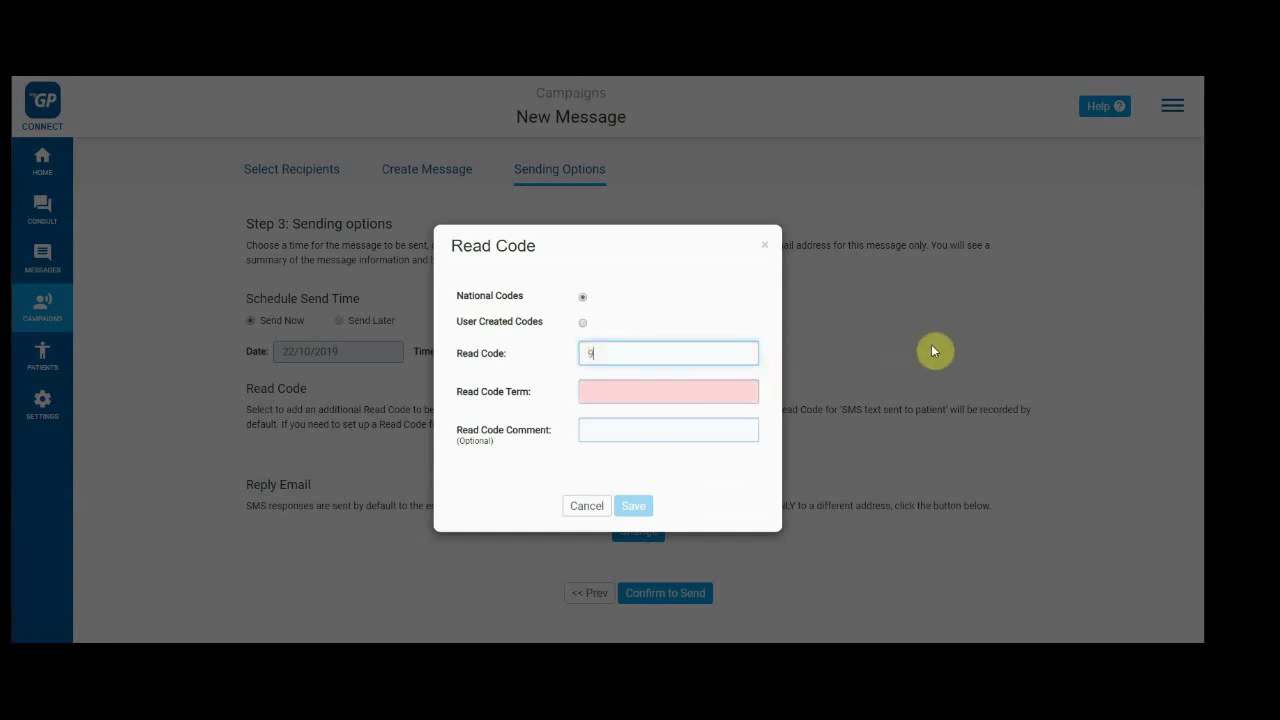
pyautogui.write('1')
pyautogui.press('BackSpace')
pyautogui.write('O')
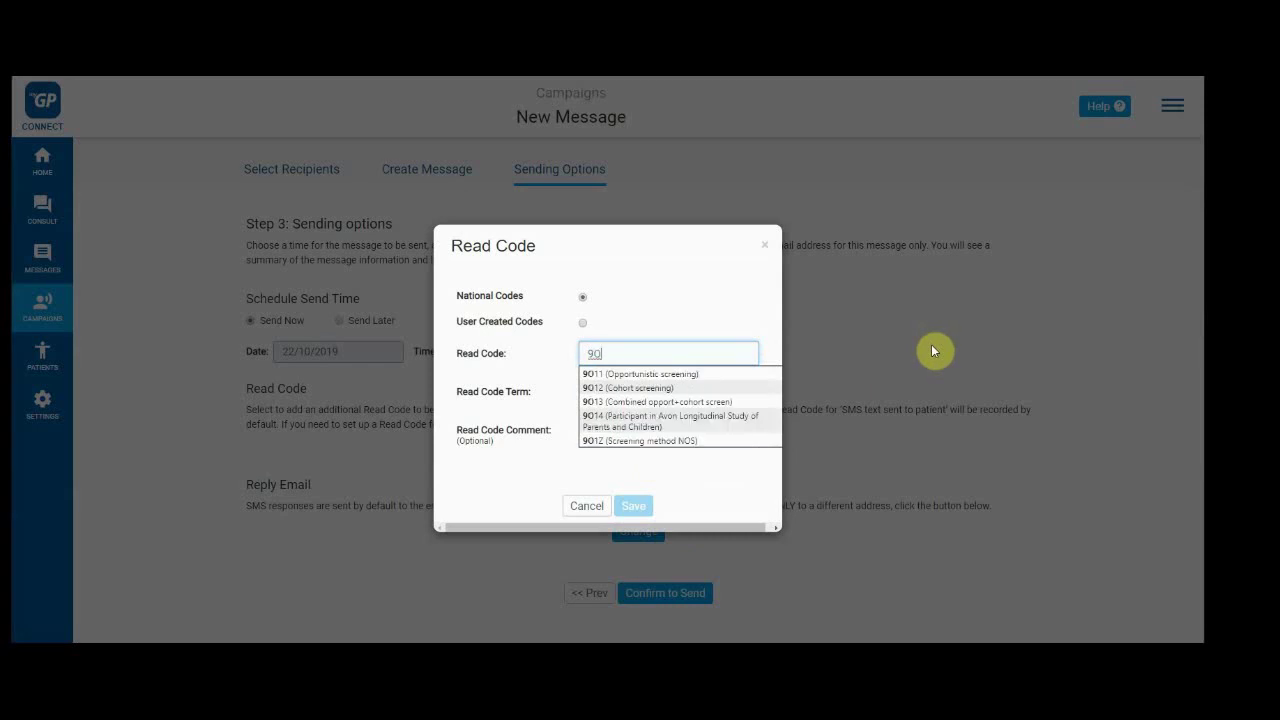
pyautogui.write('XC1')
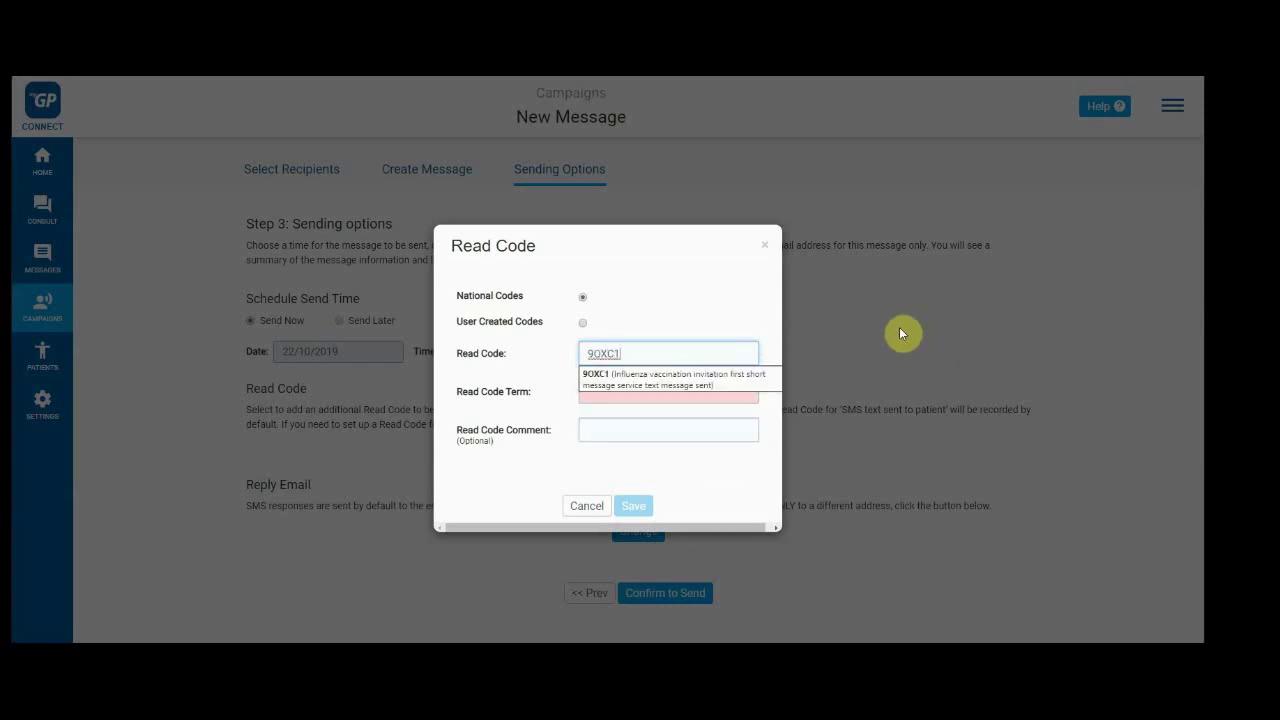
pyautogui.click(746, 379)
pyautogui.click(700, 384)
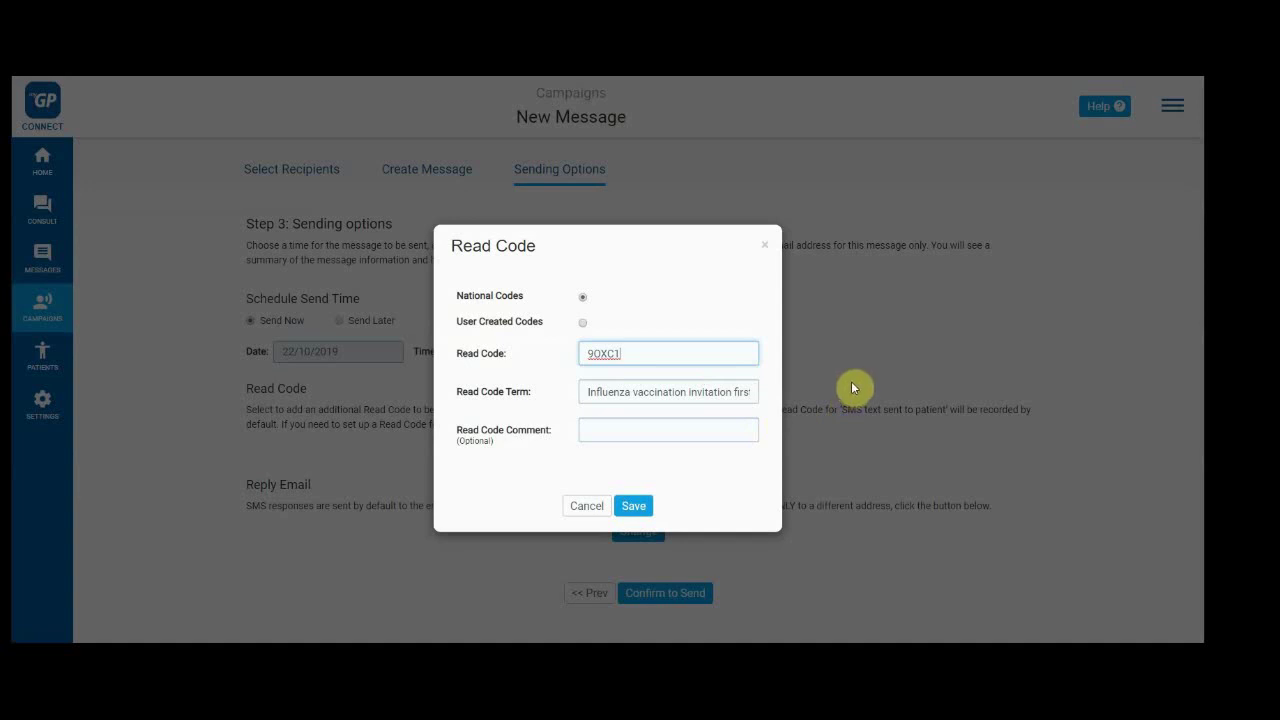
pyautogui.click(633, 507)
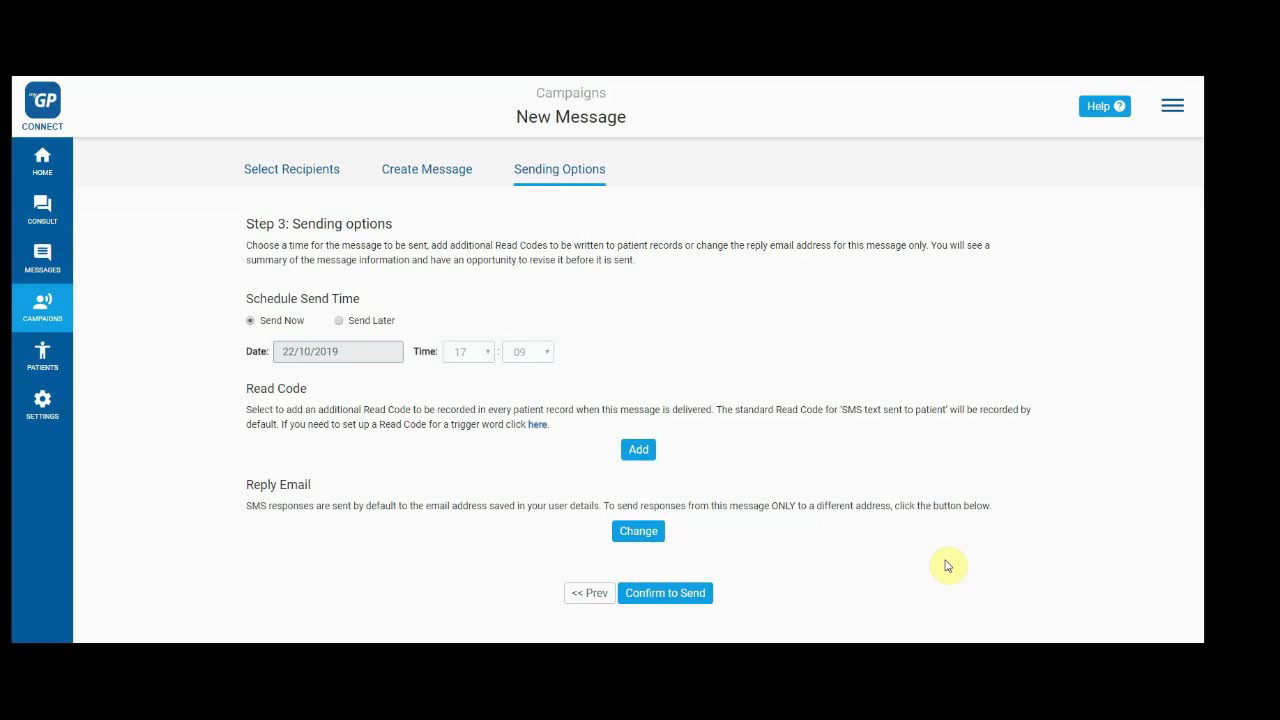
# - Change the reply email for this message to a custom email list, add the suggested example address, and save
pyautogui.click(645, 537)
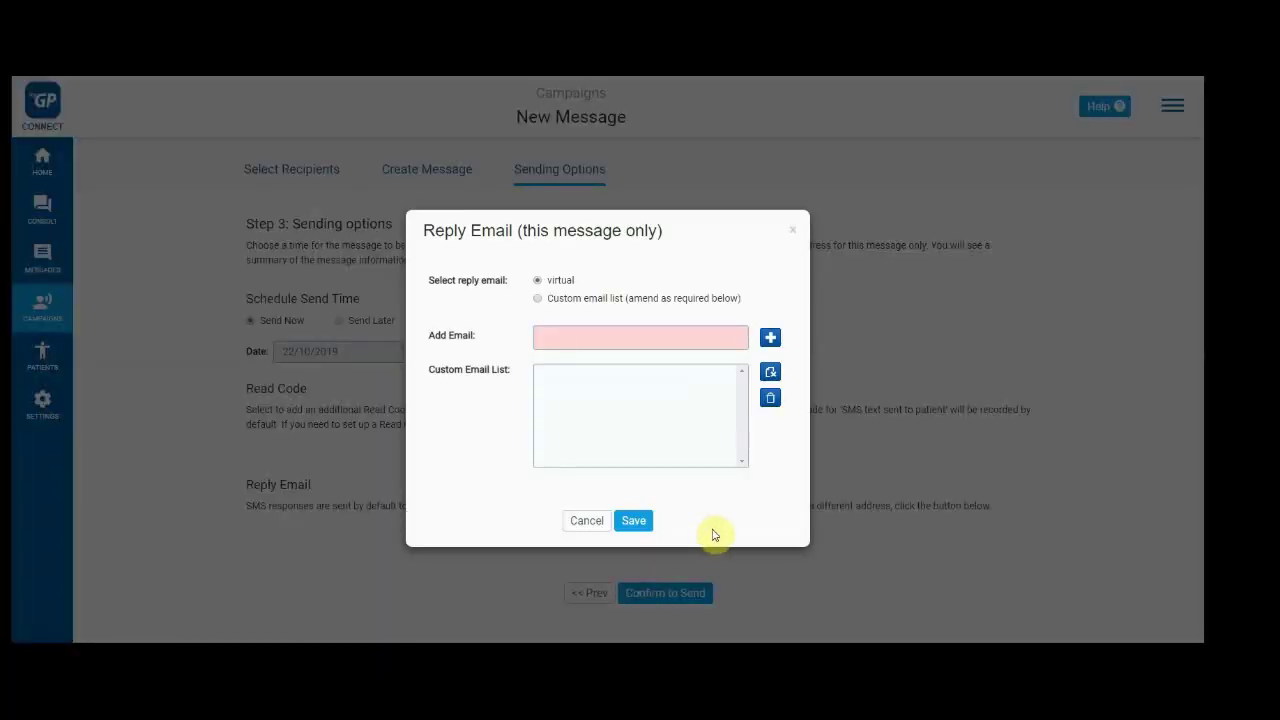
pyautogui.click(538, 299)
pyautogui.click(577, 337)
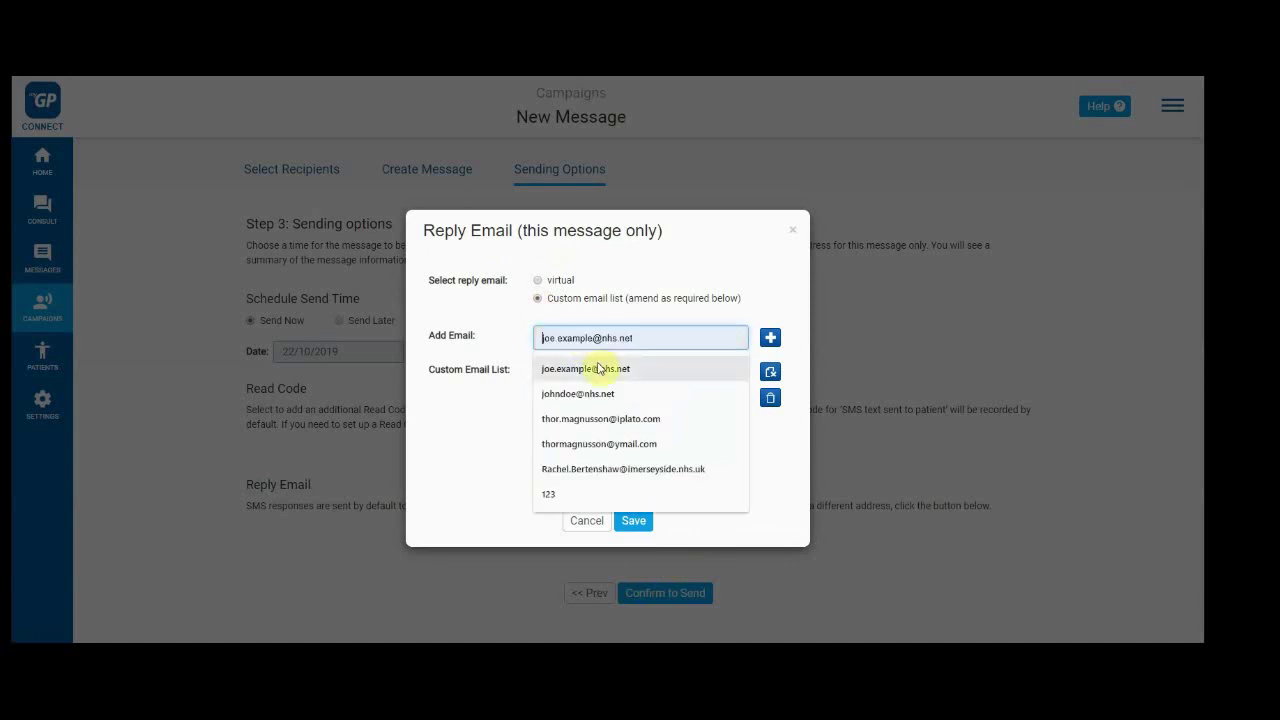
pyautogui.click(600, 368)
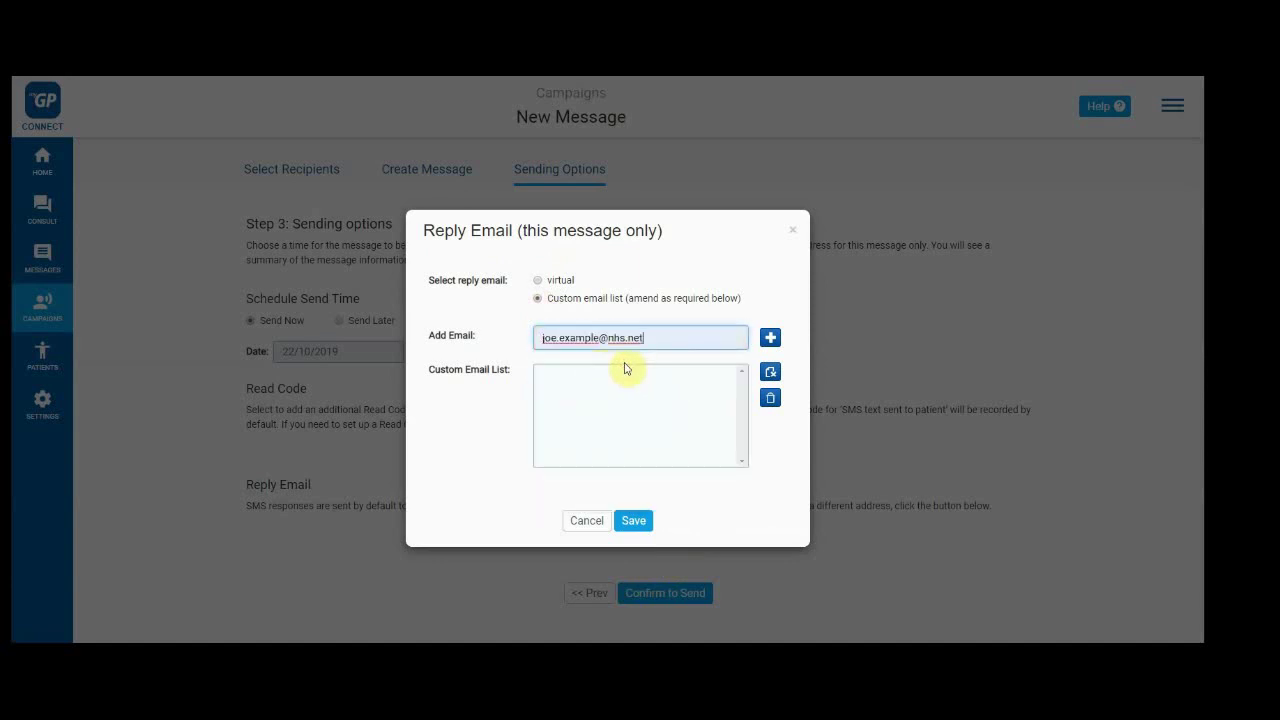
pyautogui.click(770, 338)
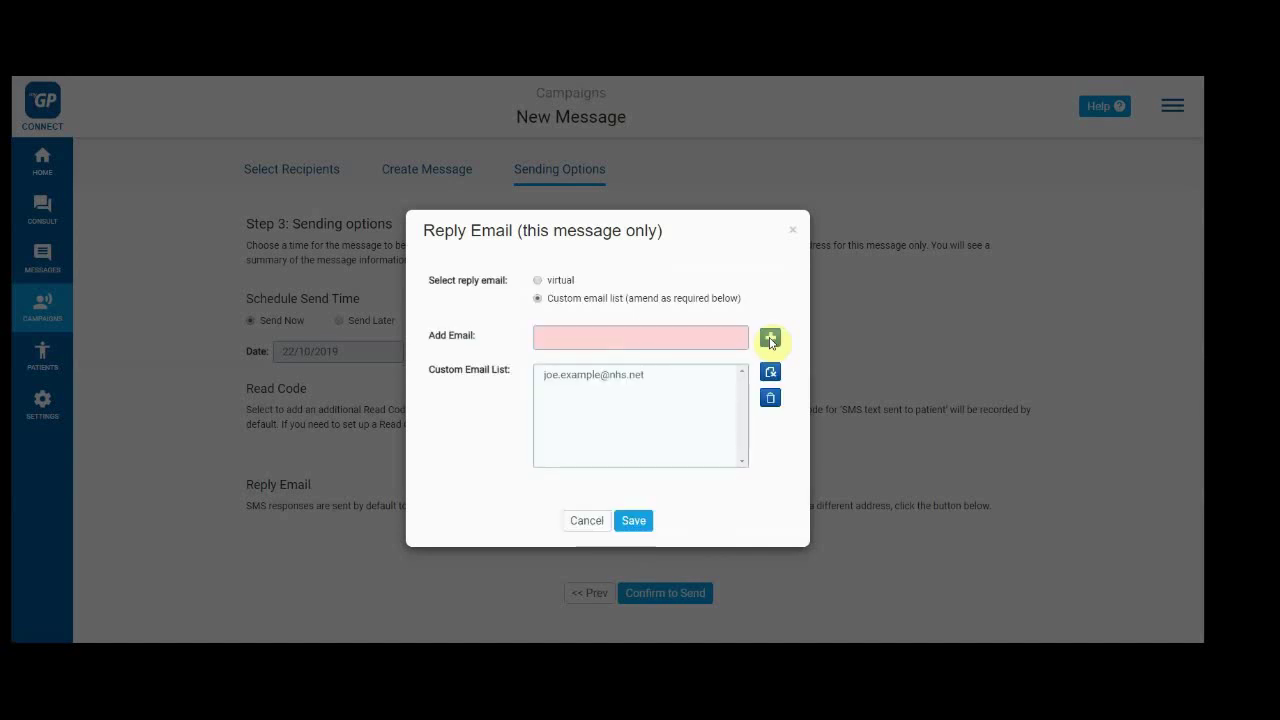
pyautogui.click(660, 377)
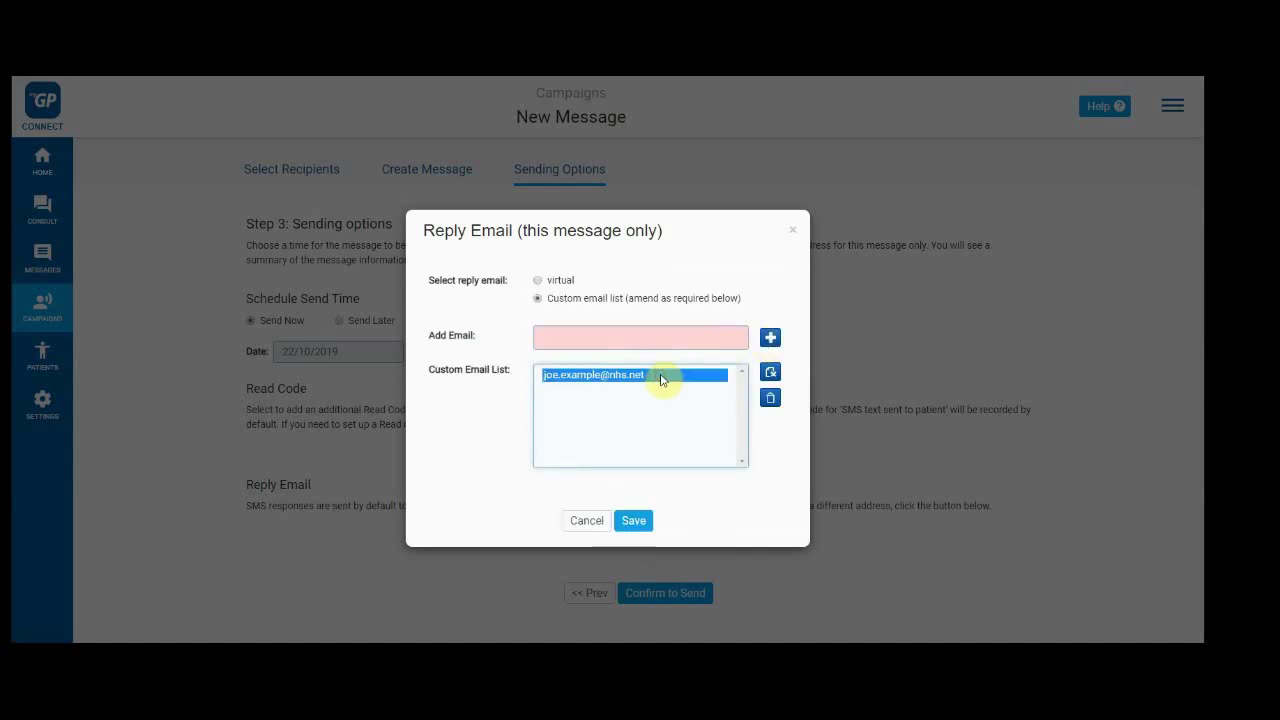
pyautogui.click(641, 530)
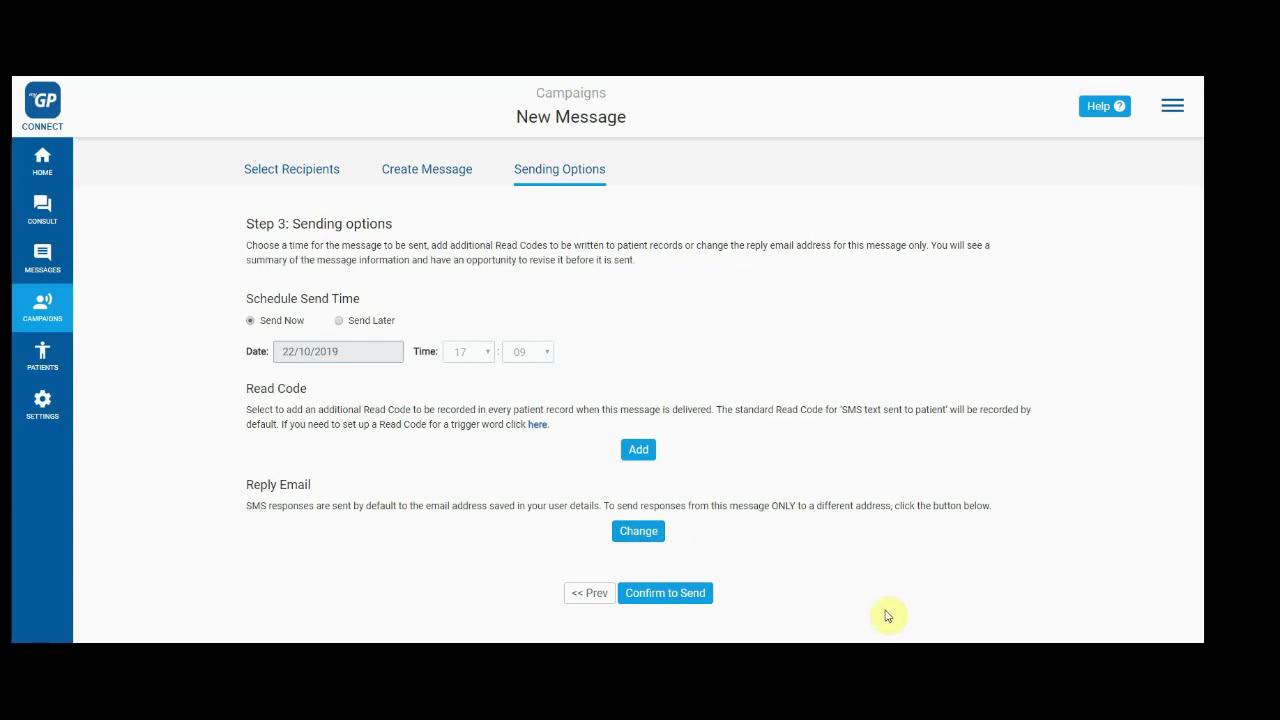
# - Open the message confirmation summary and send the Flu Invite 65+ message immediately
pyautogui.click(702, 593)
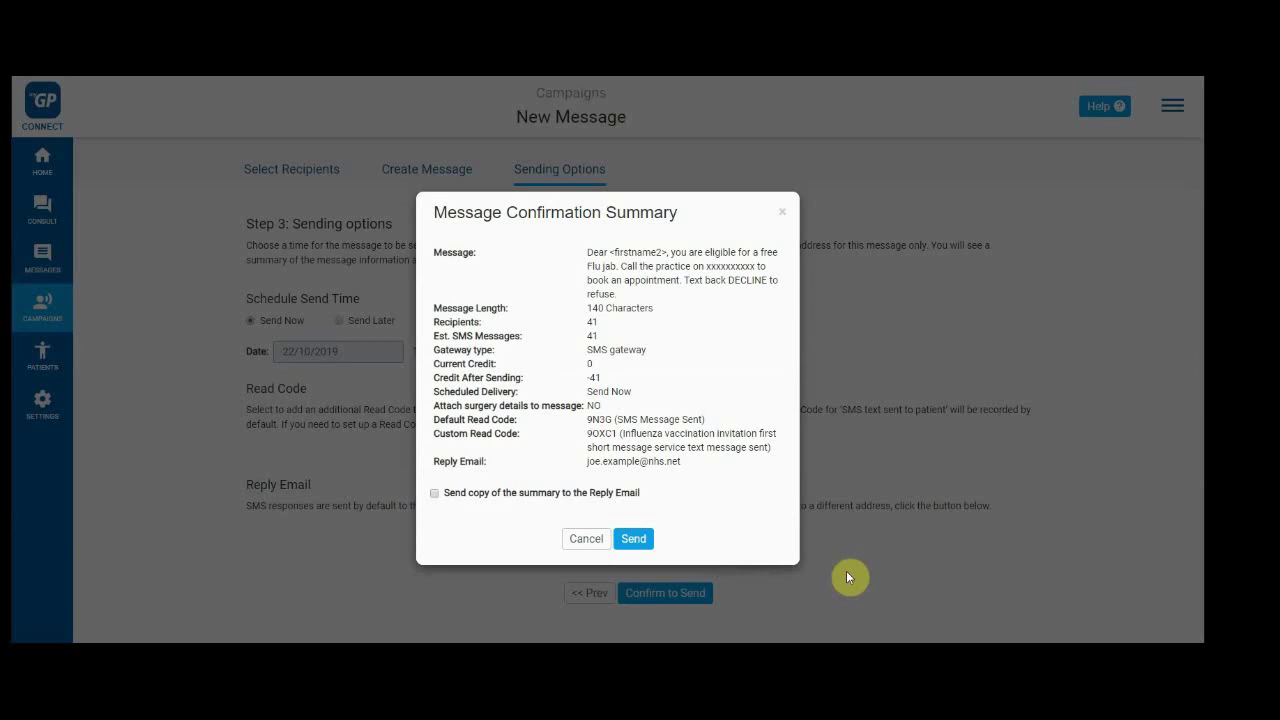
pyautogui.click(633, 540)
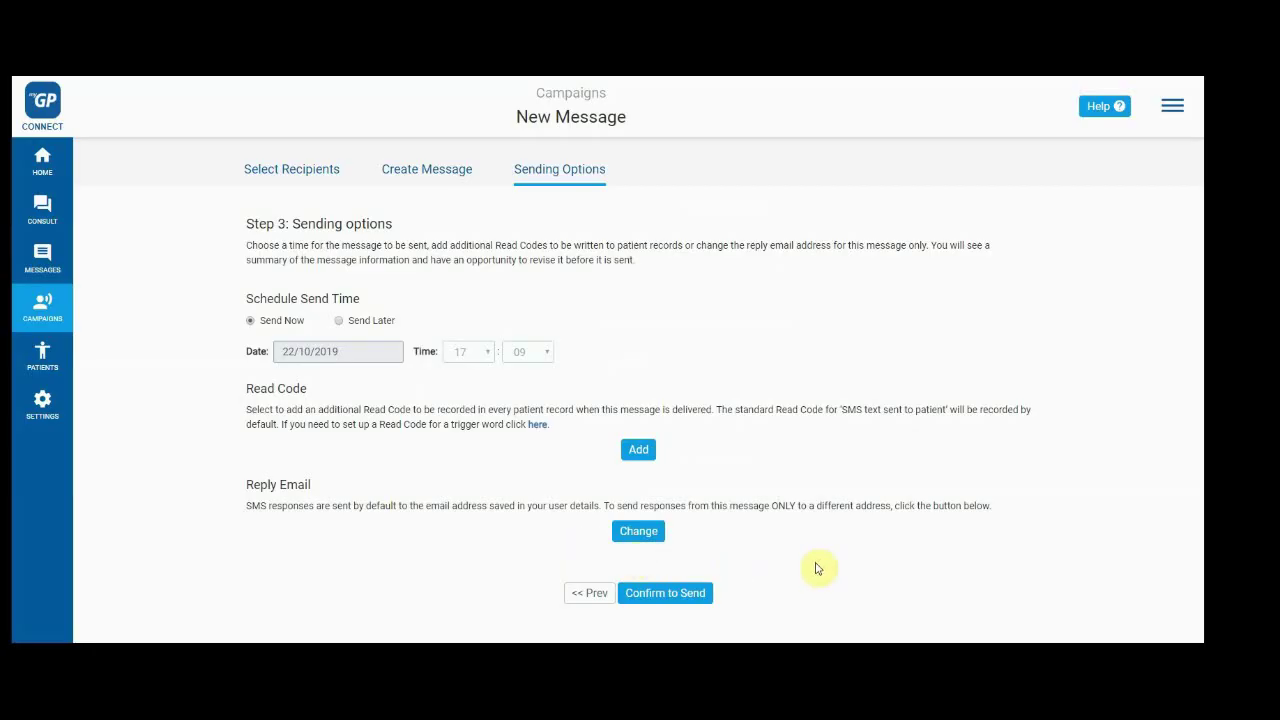